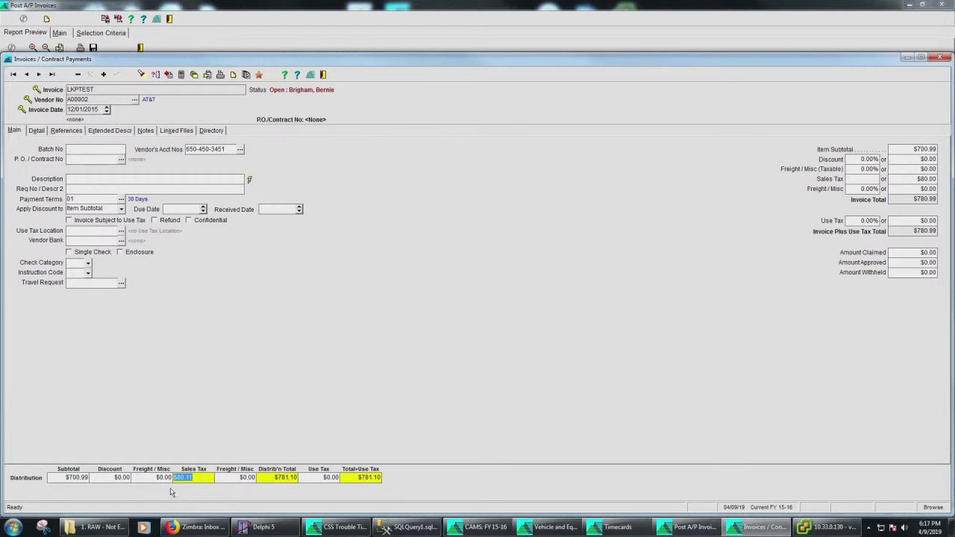
- Recalculate the LKPTEST invoice's distribution for vendor A00002, and recollect all unposted A/P invoices for posting without selection criteria
{"action": "left_click", "coordinate": [181, 74]}
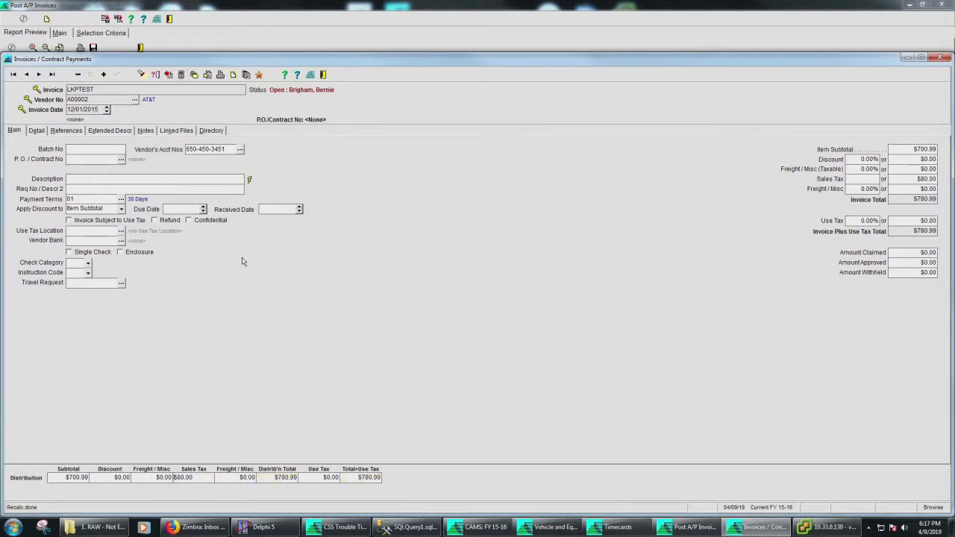
{"action": "left_click", "coordinate": [191, 479]}
{"action": "left_click", "coordinate": [688, 527]}
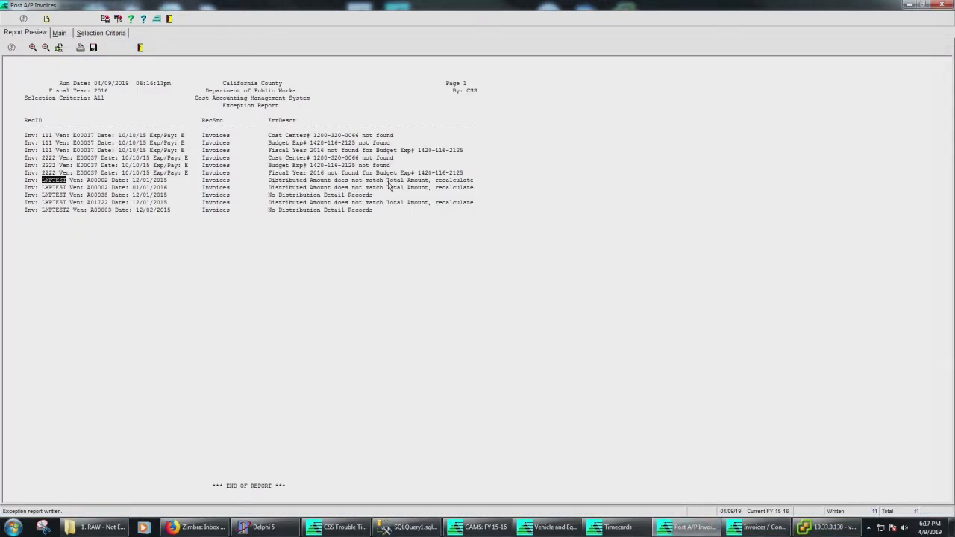
{"action": "left_click", "coordinate": [60, 34]}
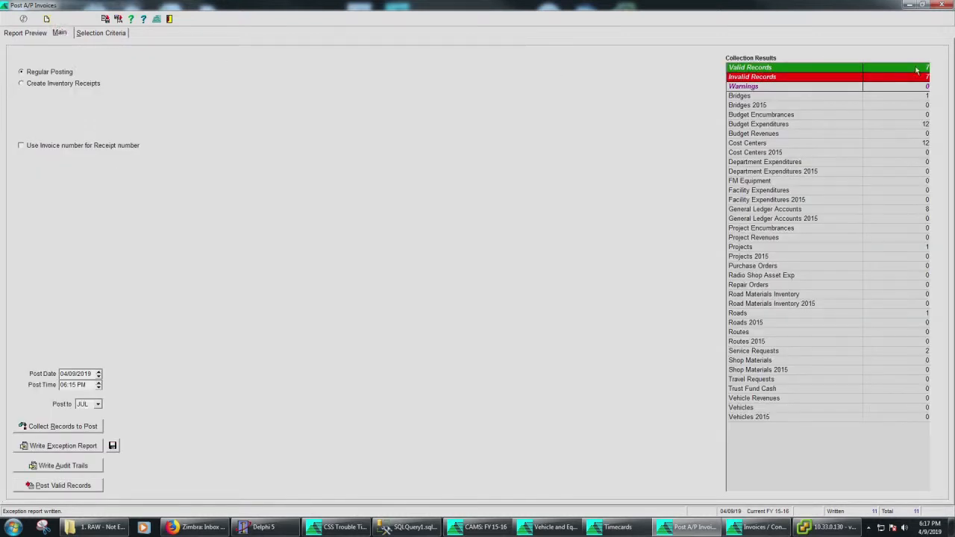
{"action": "left_click", "coordinate": [79, 430]}
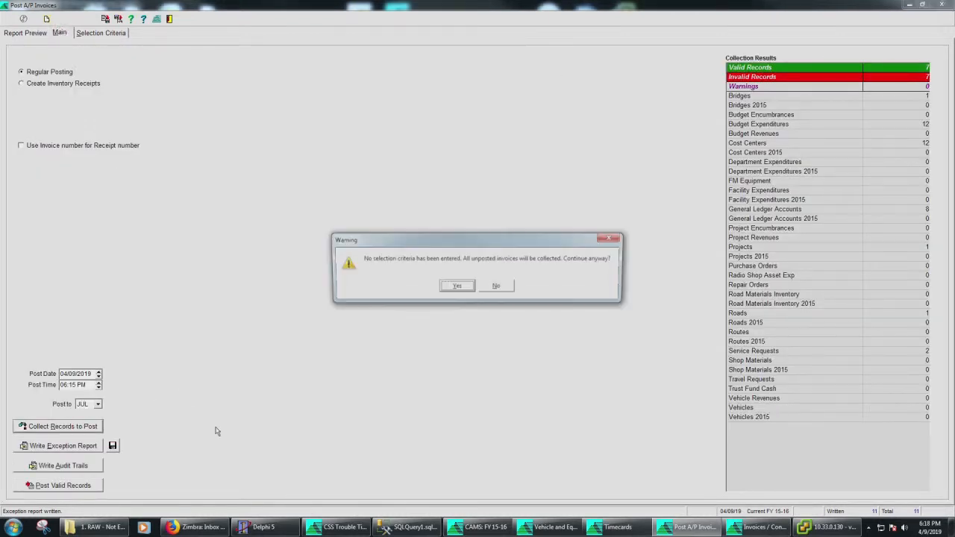
{"action": "left_click", "coordinate": [452, 290]}
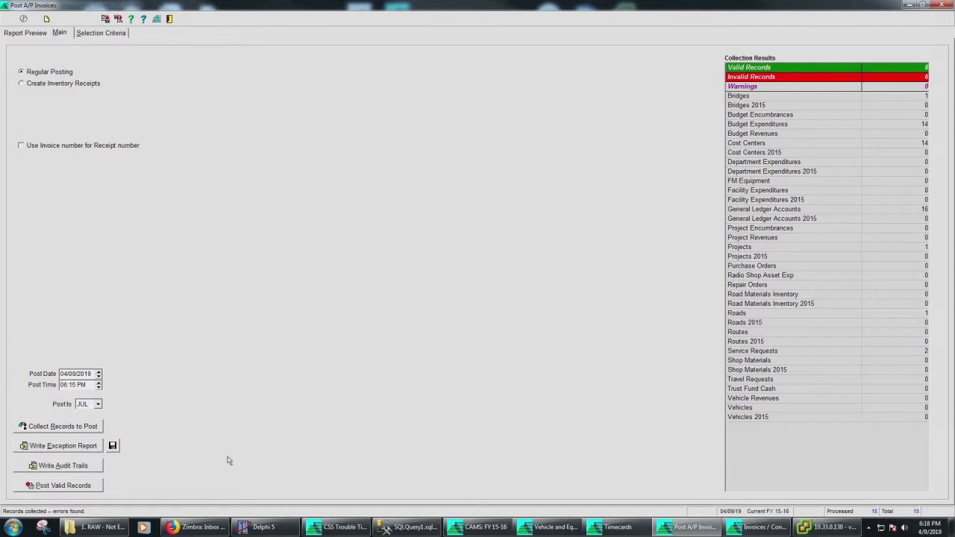
{"action": "left_click", "coordinate": [477, 527]}
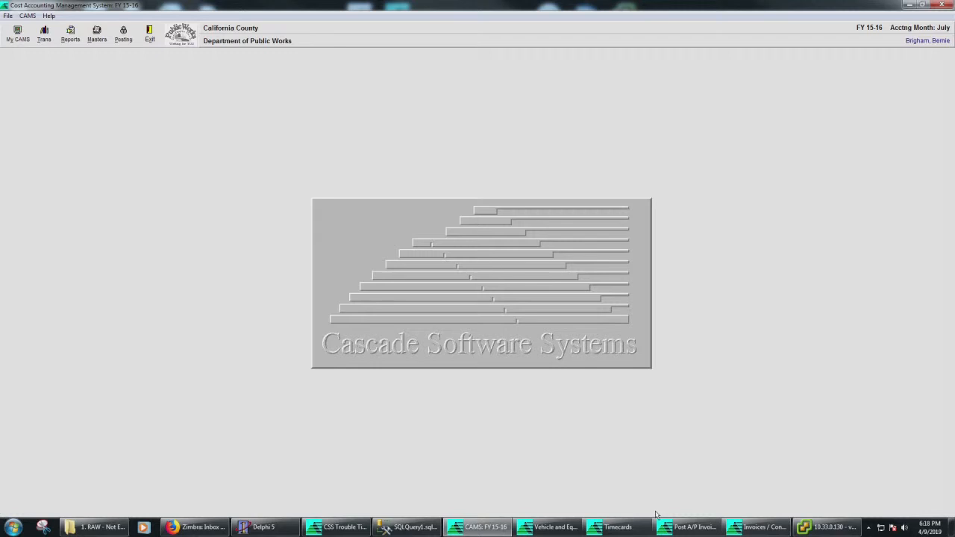
{"action": "left_click", "coordinate": [752, 526]}
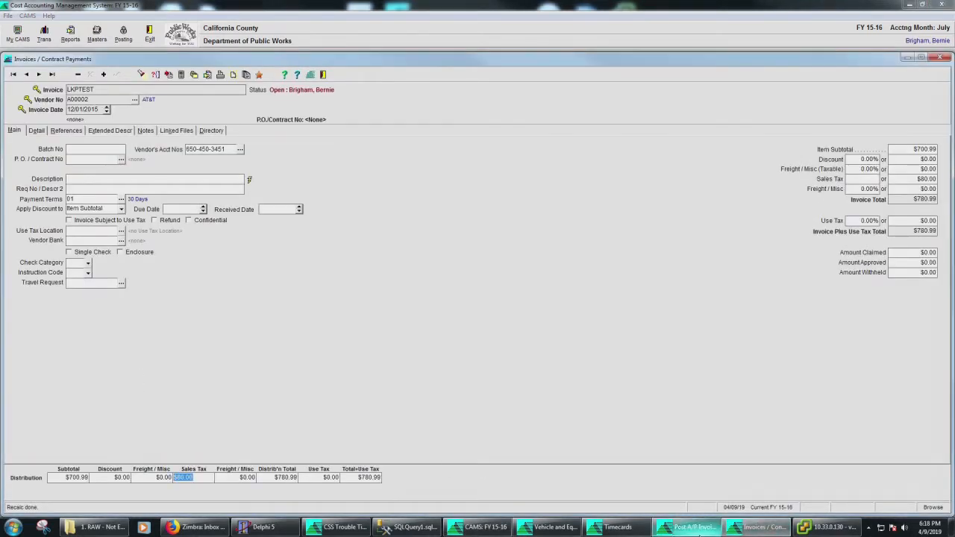
{"action": "left_click", "coordinate": [694, 528]}
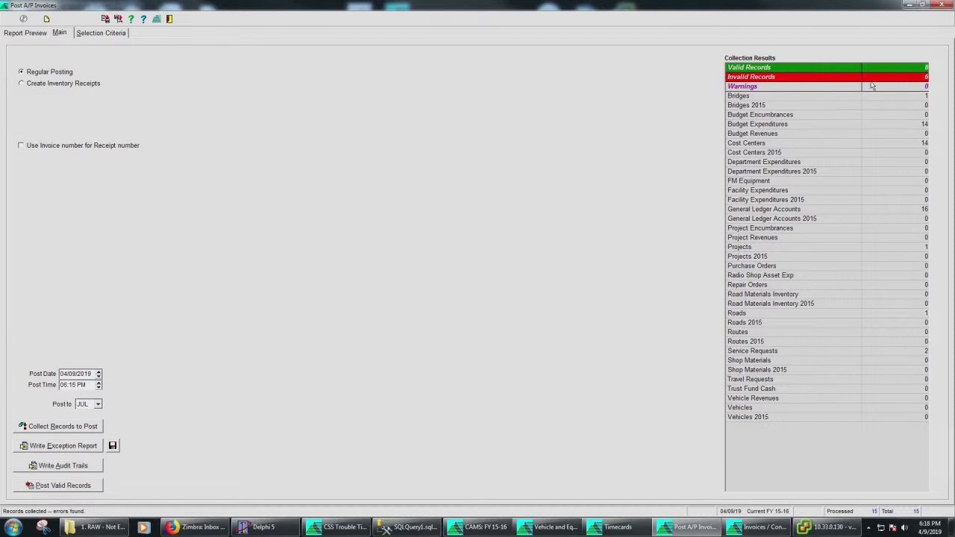
- Set the A/P invoice posting month to SEP and recollect all unposted invoices
{"action": "left_click", "coordinate": [97, 404]}
{"action": "left_click", "coordinate": [84, 429]}
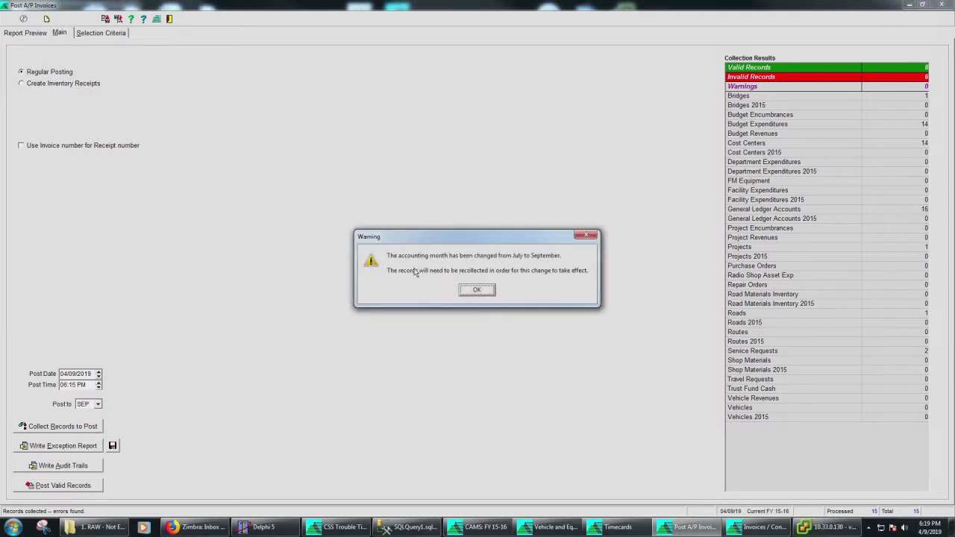
{"action": "left_click", "coordinate": [480, 291]}
{"action": "left_click", "coordinate": [49, 427]}
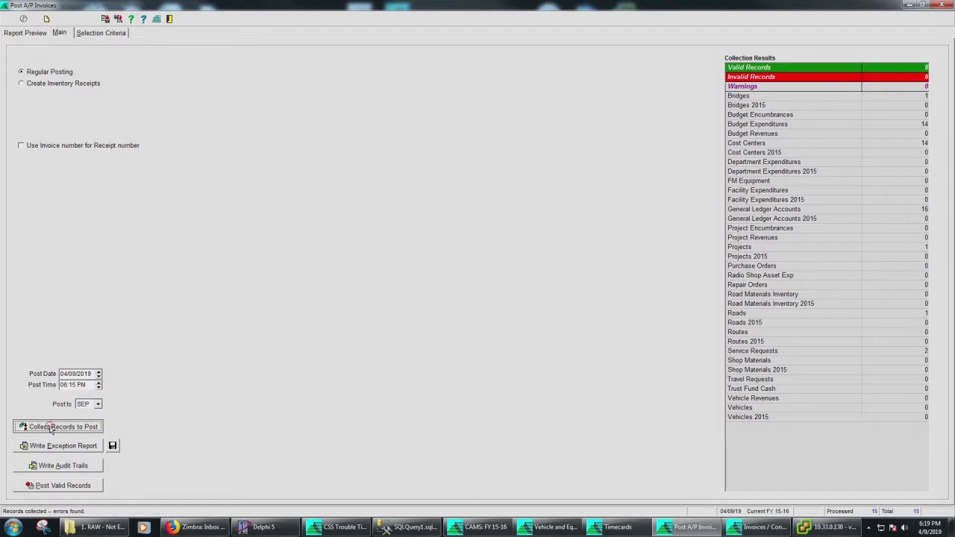
{"action": "left_click", "coordinate": [446, 288]}
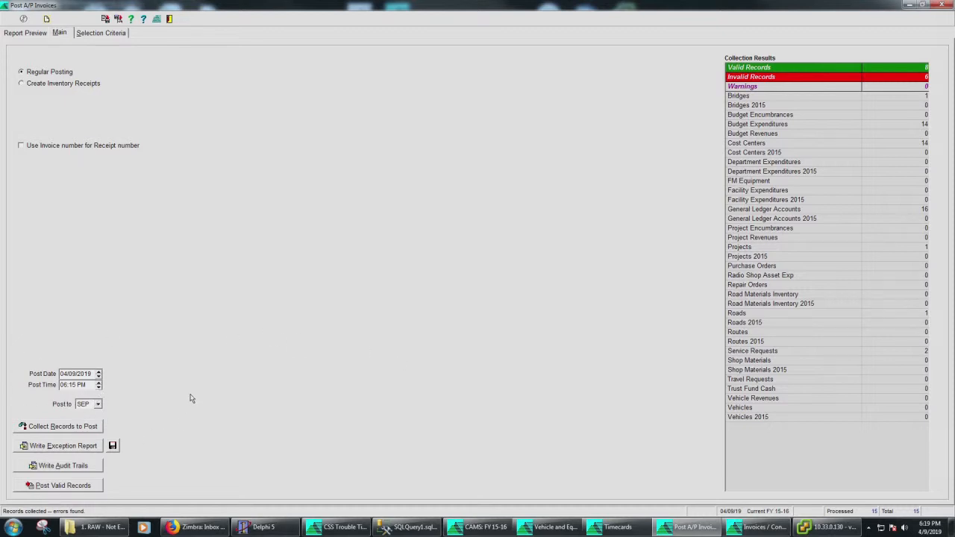
- Mark vehicle 03223 as a Reimbursable Vehicle with automatic A/R status in the Vehicle and Equipment Master, and save it
{"action": "mouse_move", "coordinate": [670, 531]}
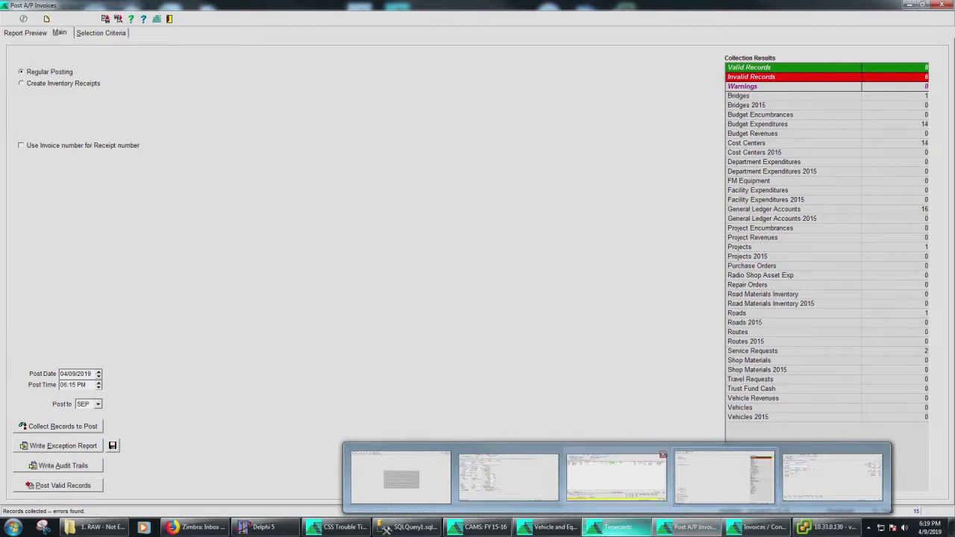
{"action": "left_click", "coordinate": [552, 527]}
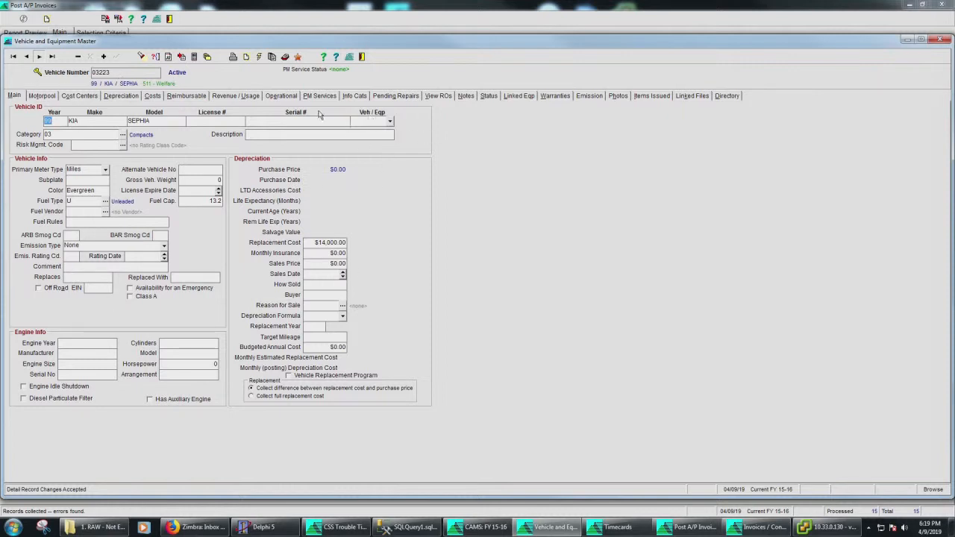
{"action": "left_click", "coordinate": [182, 98]}
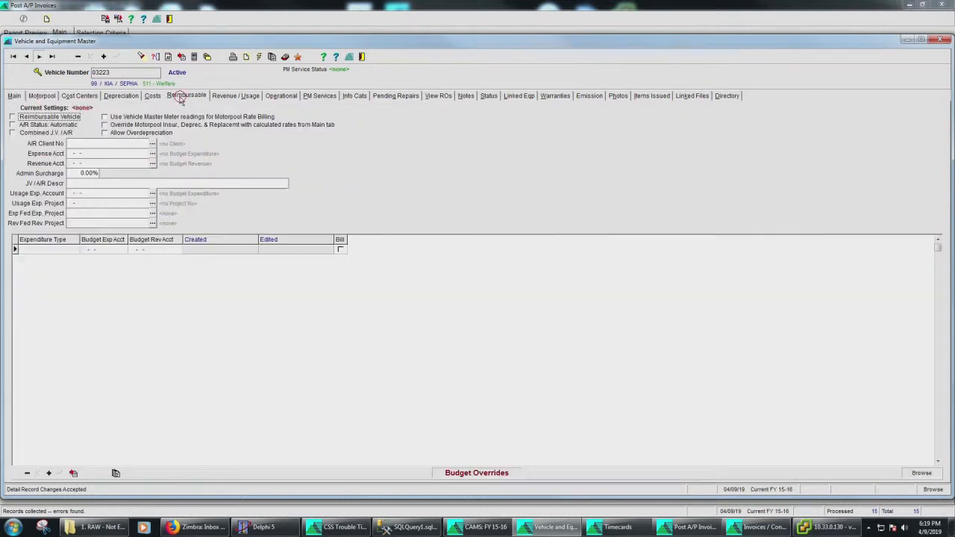
{"action": "left_click", "coordinate": [12, 117]}
{"action": "left_click", "coordinate": [12, 125]}
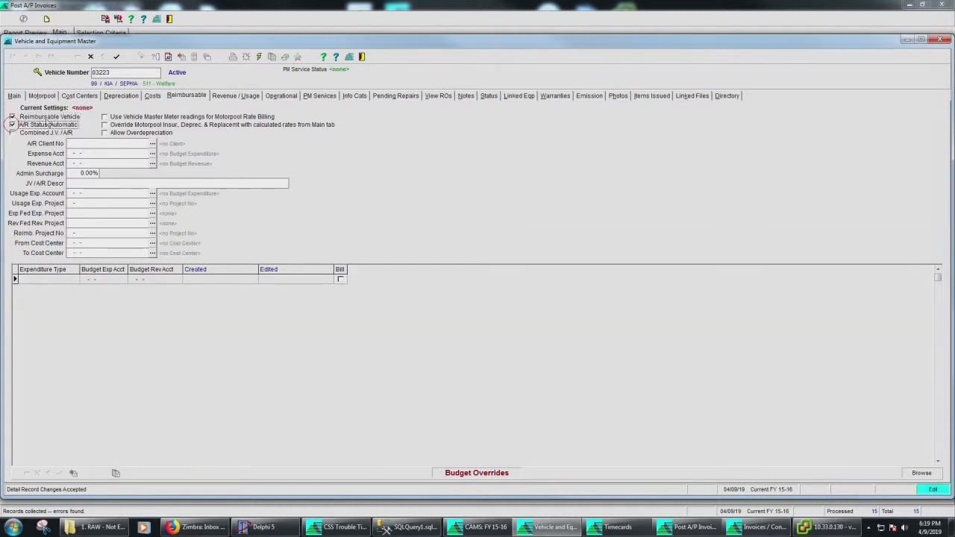
{"action": "left_click", "coordinate": [116, 56]}
{"action": "left_click", "coordinate": [484, 527]}
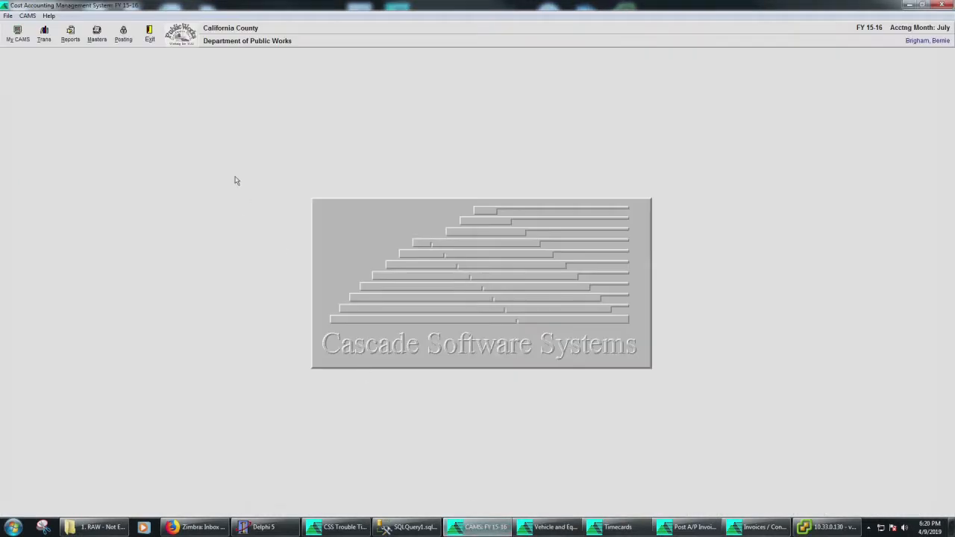
{"action": "left_click", "coordinate": [124, 35]}
{"action": "mouse_move", "coordinate": [164, 265]}
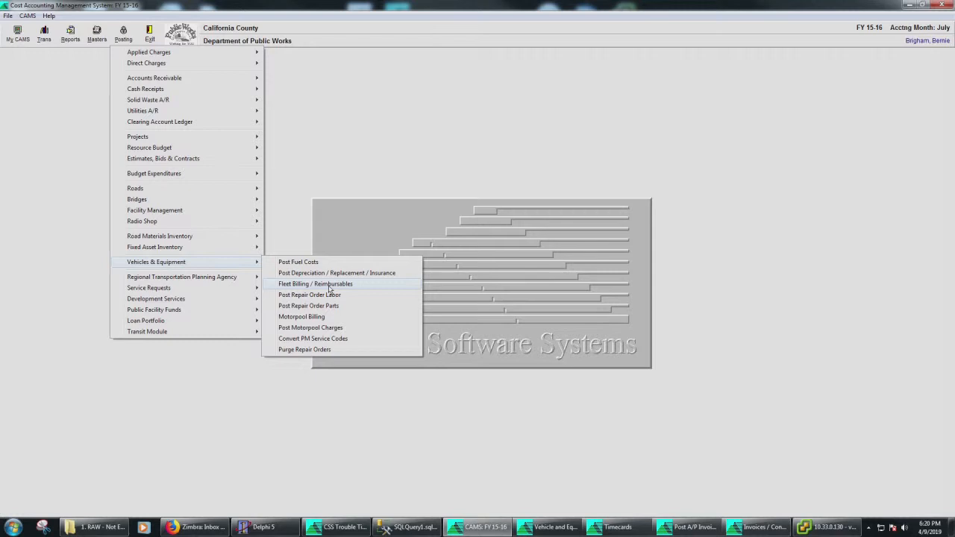
- Add a materials line of type SHOP to the 11/02/2015 timecard
{"action": "left_click", "coordinate": [613, 527]}
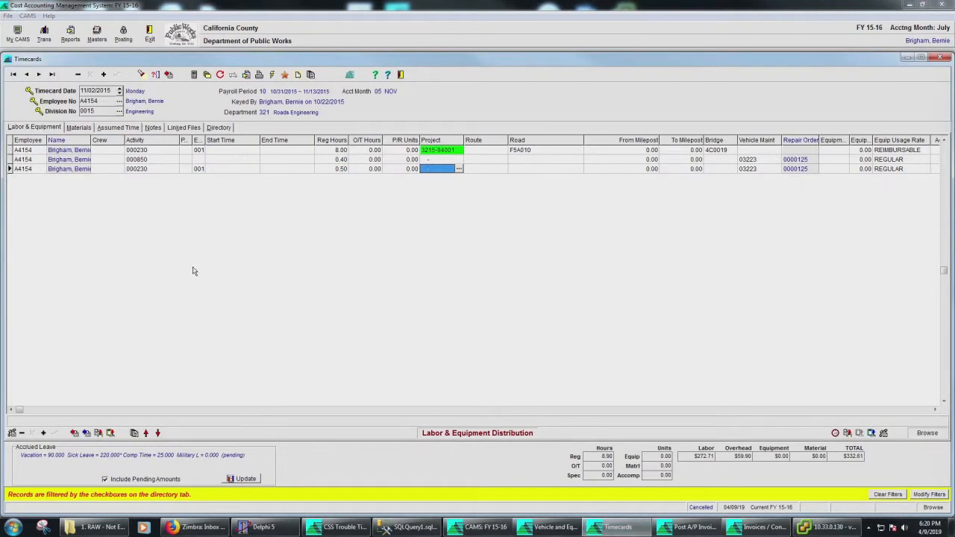
{"action": "left_click", "coordinate": [80, 128]}
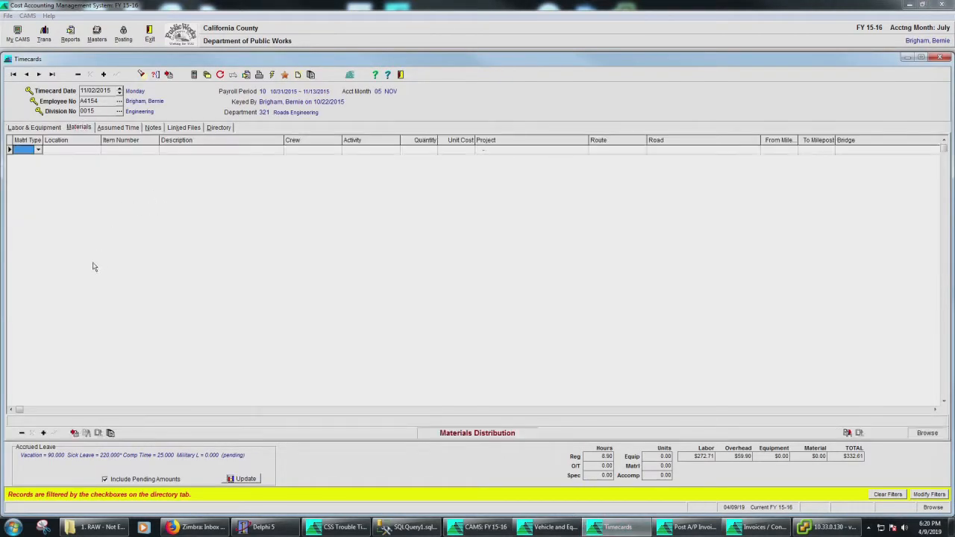
{"action": "left_click", "coordinate": [46, 435]}
{"action": "left_click", "coordinate": [38, 150]}
{"action": "left_click", "coordinate": [25, 165]}
- Look up and assign shop item 13B070, GAS FERNDALE, from location B Willows Yard to the materials line
{"action": "left_click", "coordinate": [123, 152]}
{"action": "left_click", "coordinate": [157, 151]}
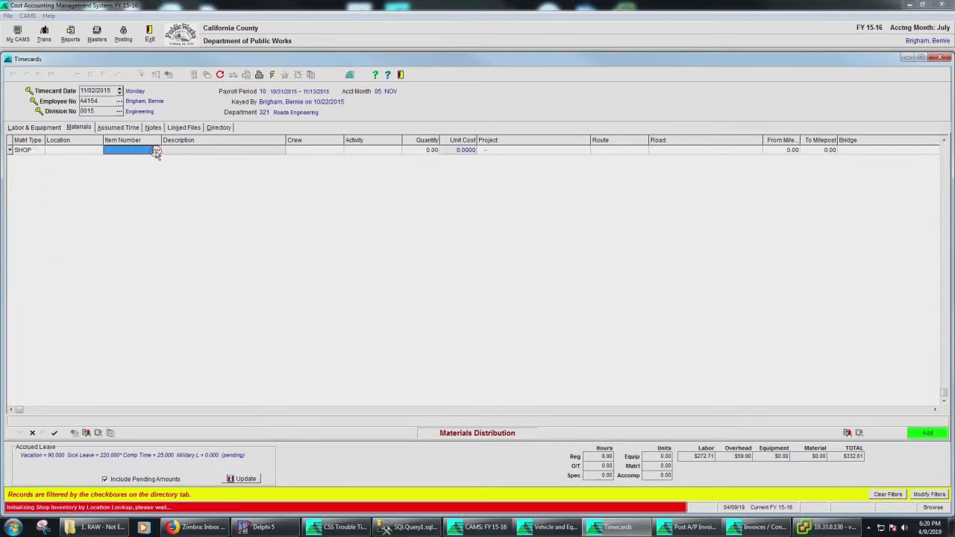
{"action": "left_click", "coordinate": [420, 227]}
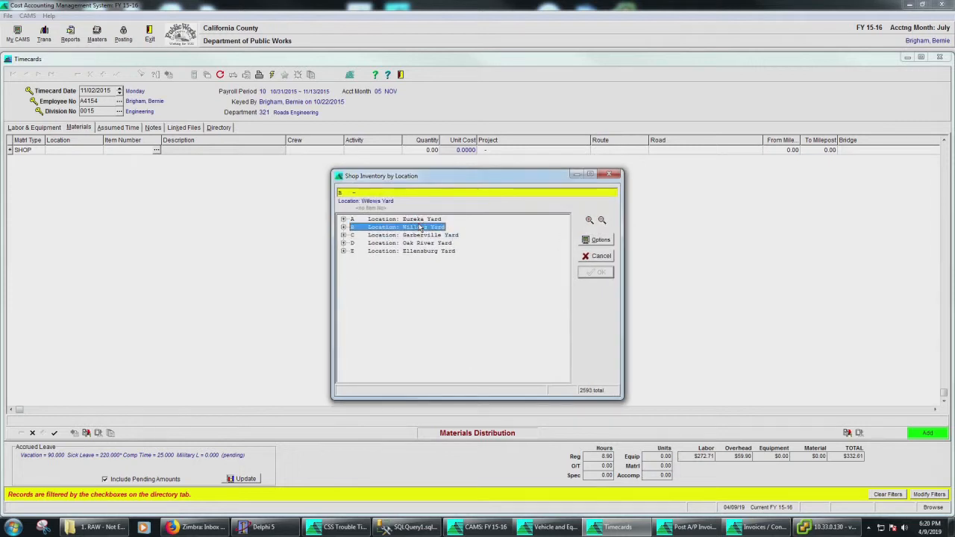
{"action": "double_click", "coordinate": [421, 227]}
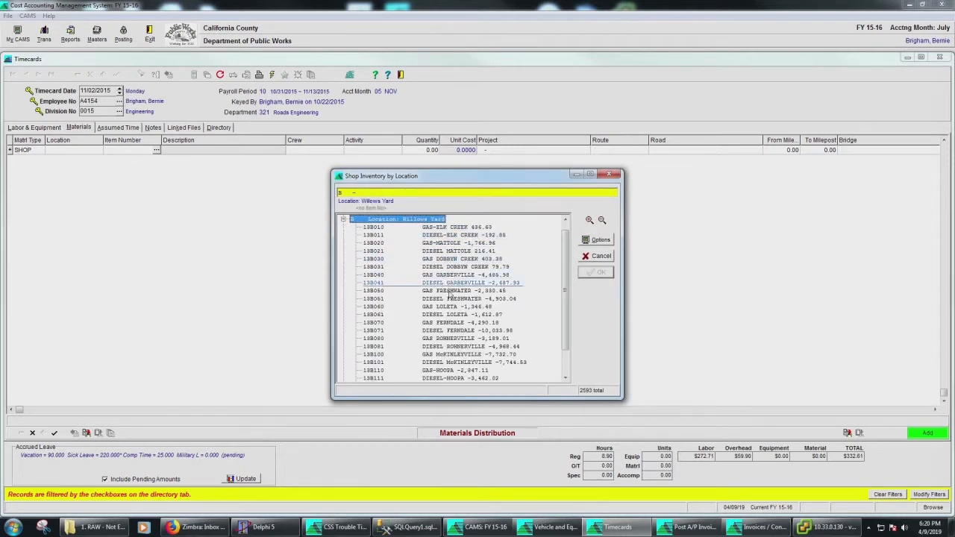
{"action": "left_click", "coordinate": [450, 325]}
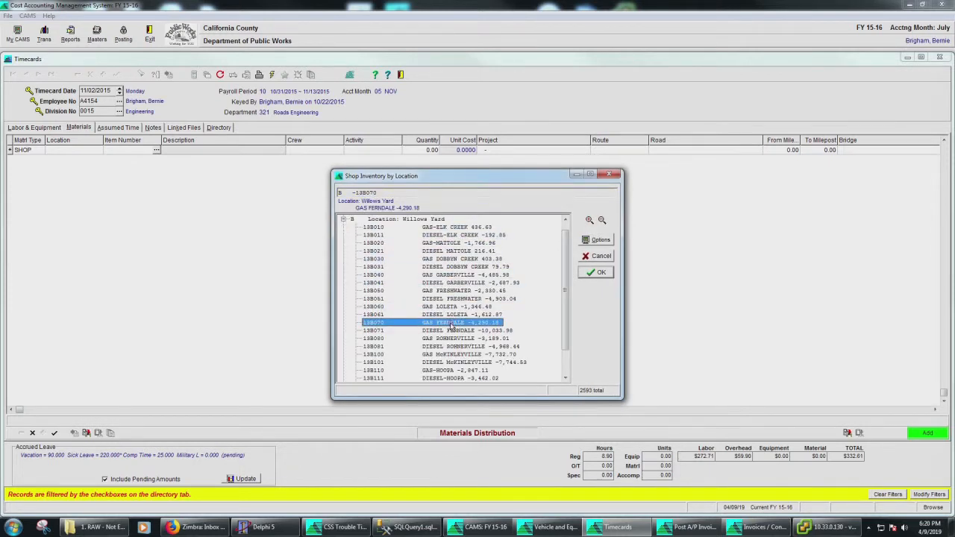
{"action": "double_click", "coordinate": [451, 326]}
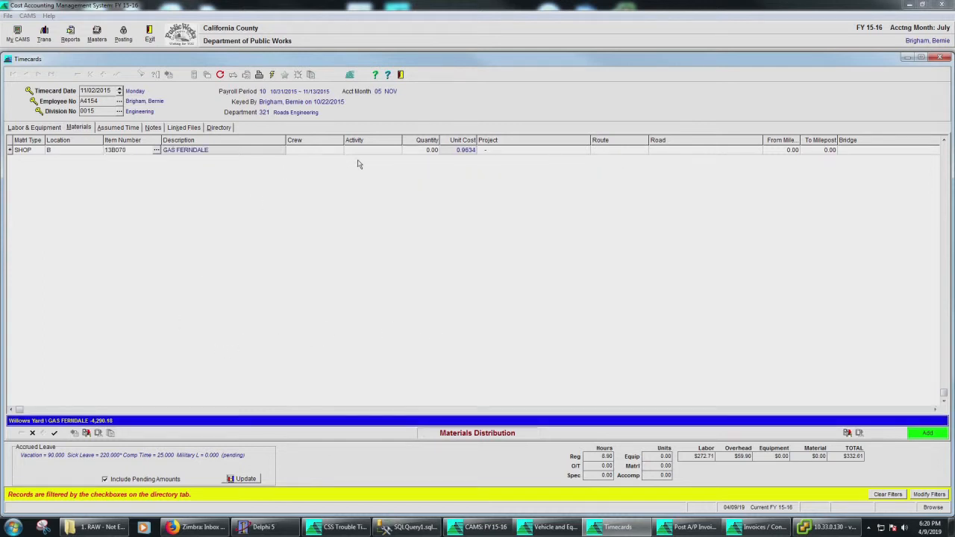
- Set the materials line's quantity to 12 and its activity to 000240 Design Engineering, and try to save it despite insufficient stock
{"action": "left_click", "coordinate": [424, 150]}
{"action": "type", "text": "12"}
{"action": "key", "text": "Tab"}
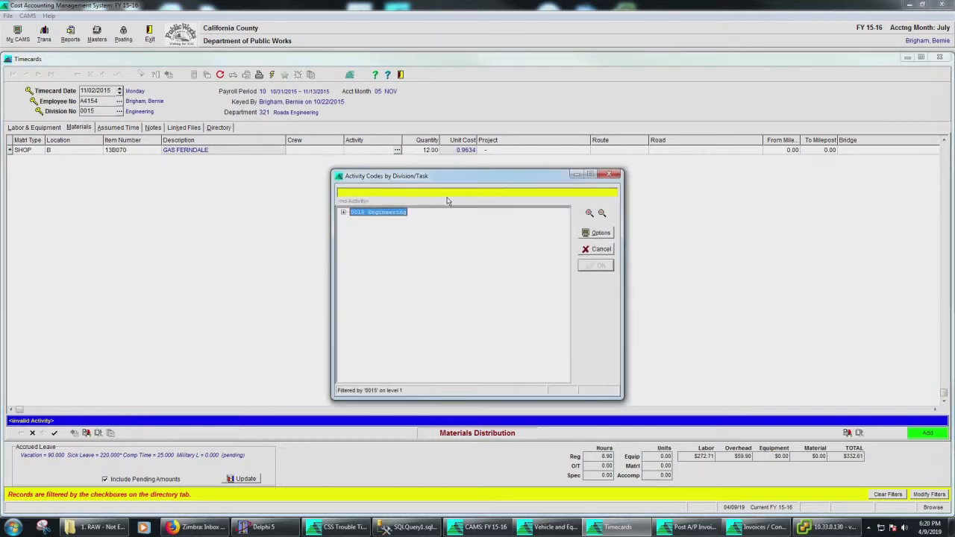
{"action": "left_click", "coordinate": [344, 213]}
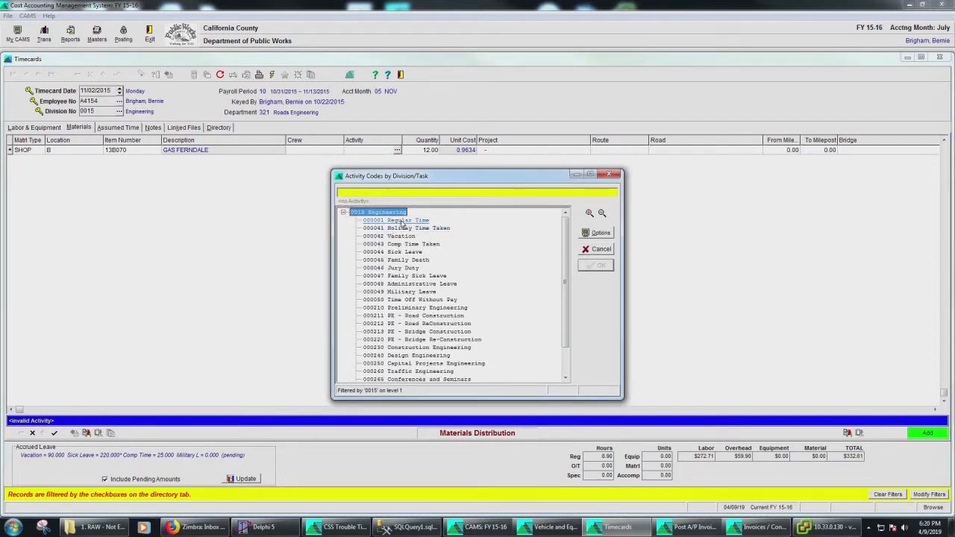
{"action": "double_click", "coordinate": [463, 356]}
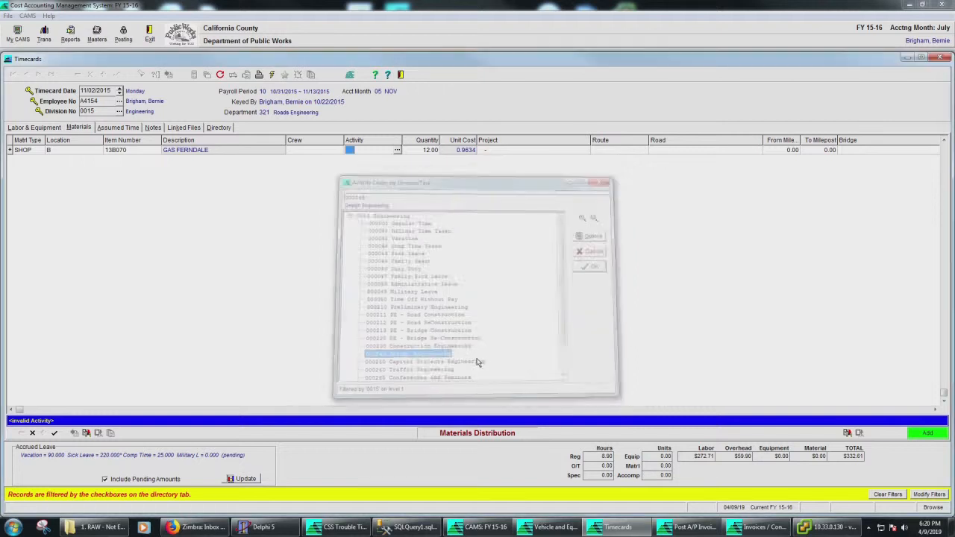
{"action": "left_click", "coordinate": [55, 433]}
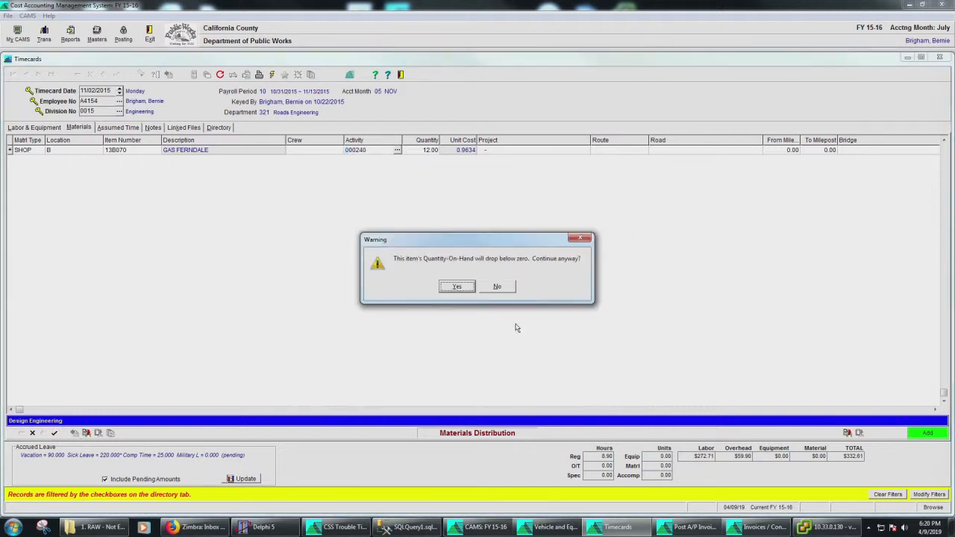
{"action": "left_click", "coordinate": [458, 293]}
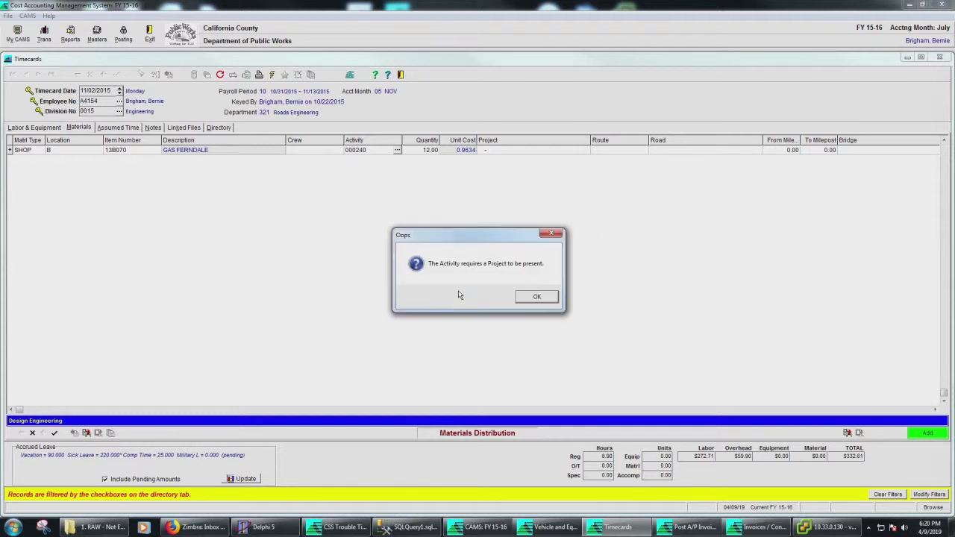
{"action": "left_click", "coordinate": [528, 302]}
- Assign project 3210-0981 from the project lookup to the materials line and try to save the line
{"action": "left_click", "coordinate": [586, 150]}
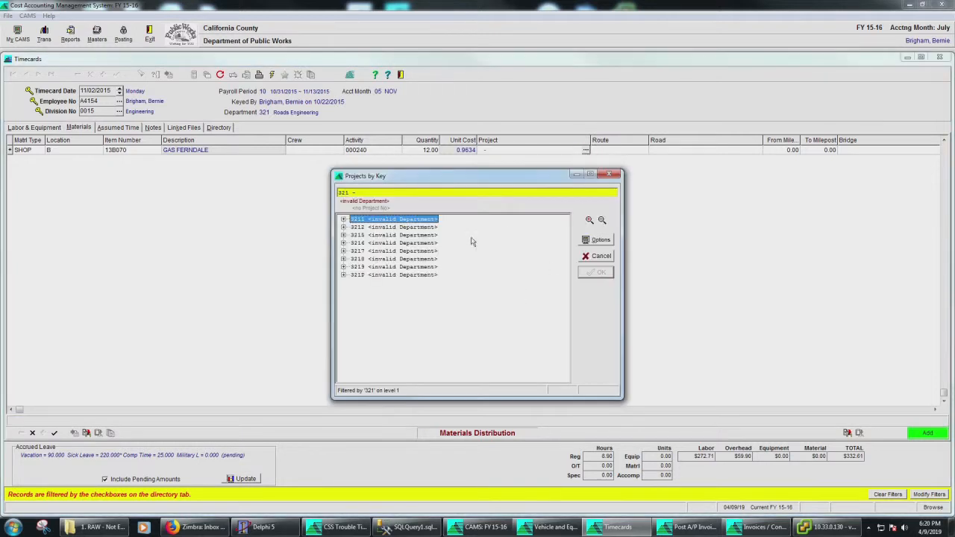
{"action": "left_click", "coordinate": [343, 219]}
{"action": "double_click", "coordinate": [395, 227]}
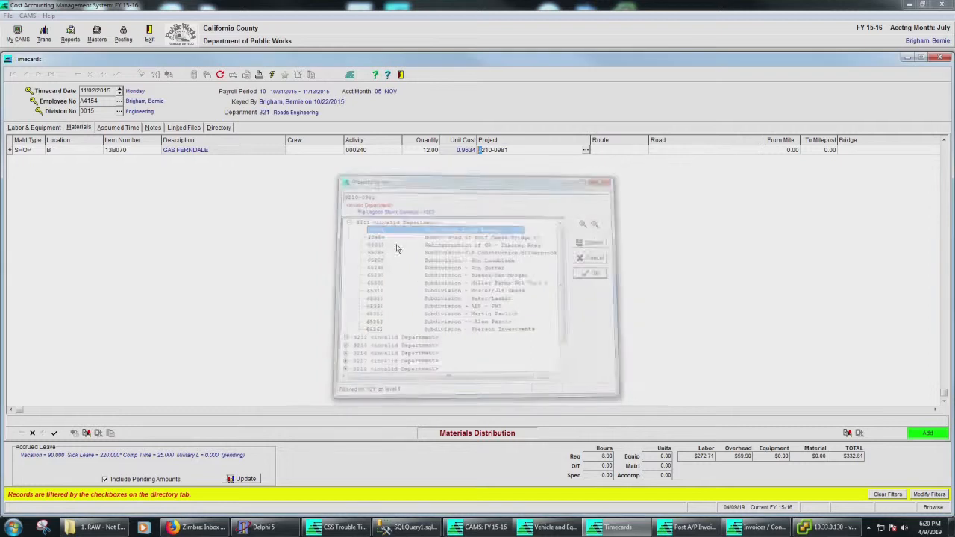
{"action": "left_click", "coordinate": [54, 432]}
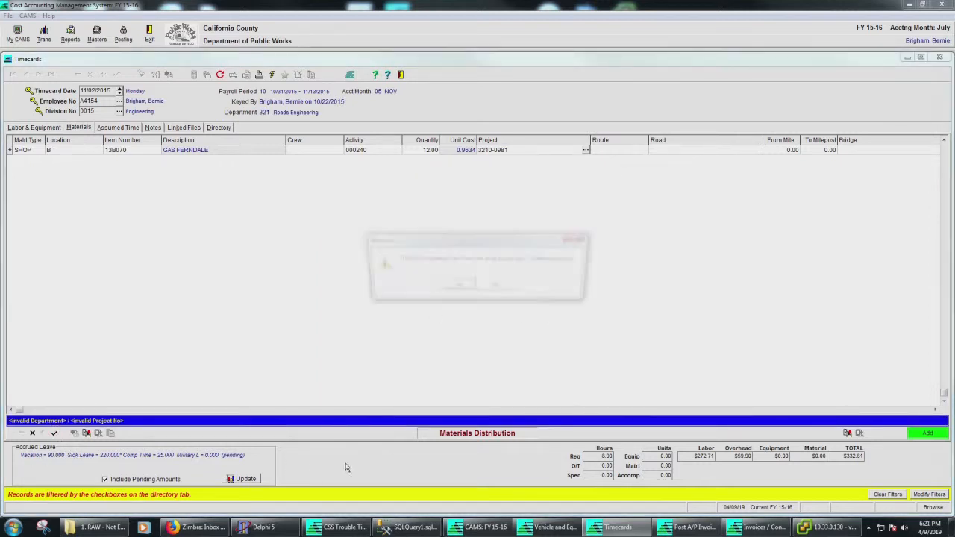
{"action": "left_click", "coordinate": [457, 287]}
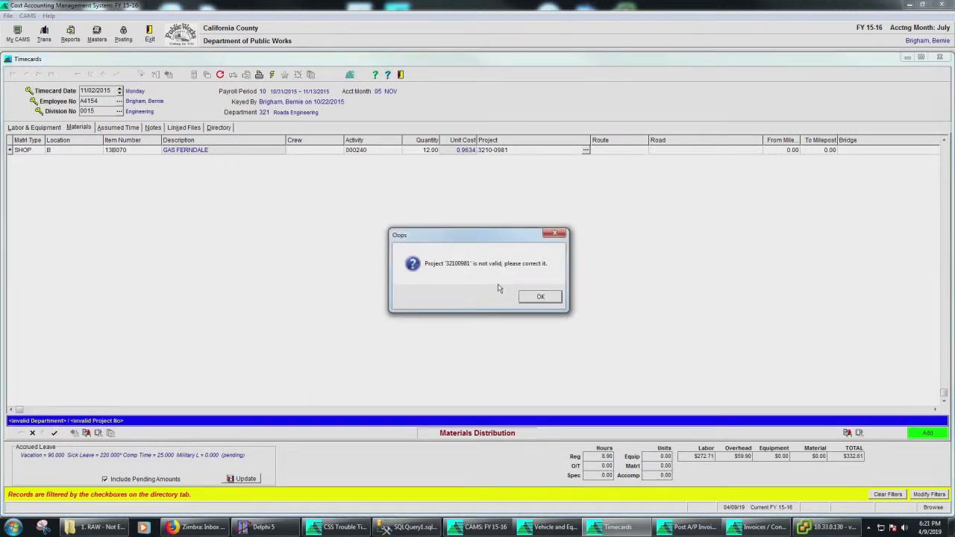
{"action": "left_click", "coordinate": [541, 297]}
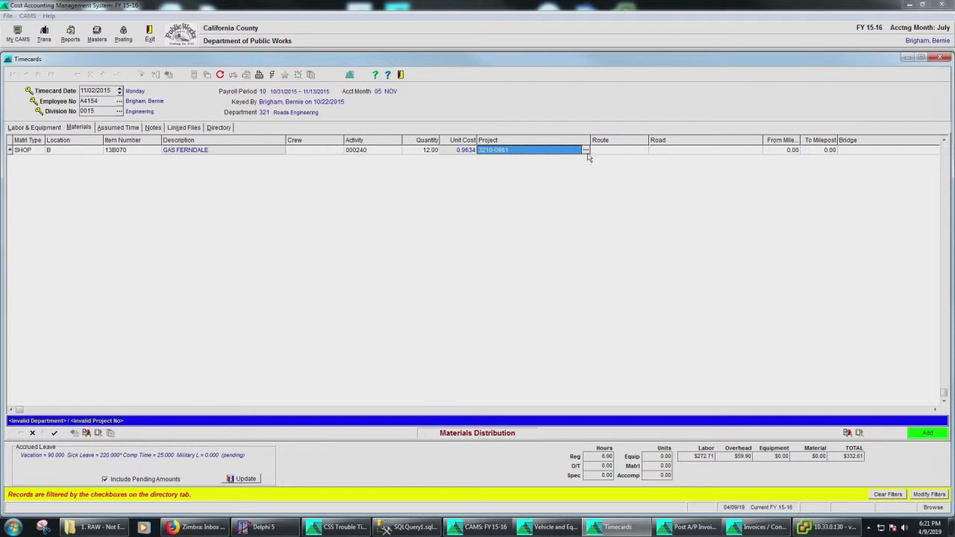
- Rebuild the project lookup, assign project 3211-9068 to the materials line and try to save it
{"action": "left_click", "coordinate": [586, 150]}
{"action": "left_click", "coordinate": [595, 223]}
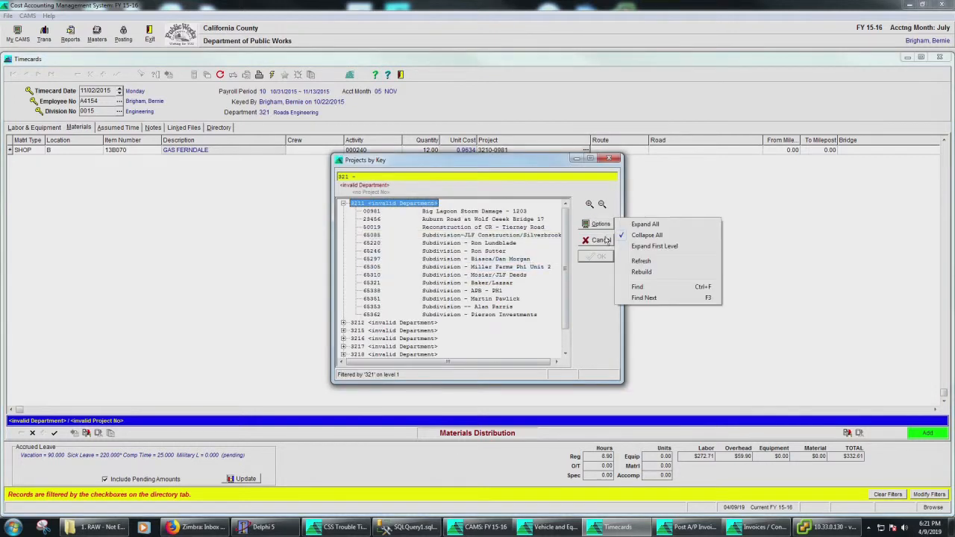
{"action": "left_click", "coordinate": [642, 274]}
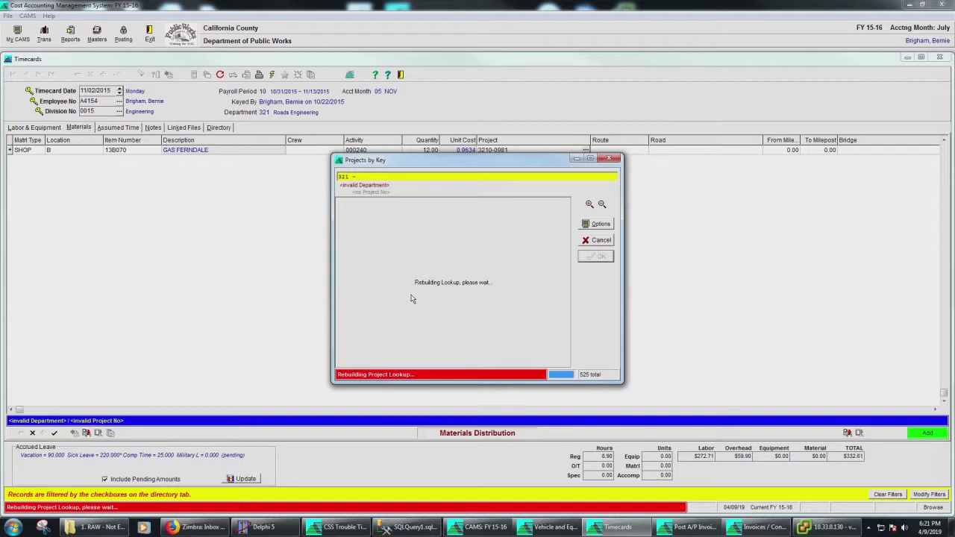
{"action": "left_click", "coordinate": [344, 212]}
{"action": "double_click", "coordinate": [396, 219]}
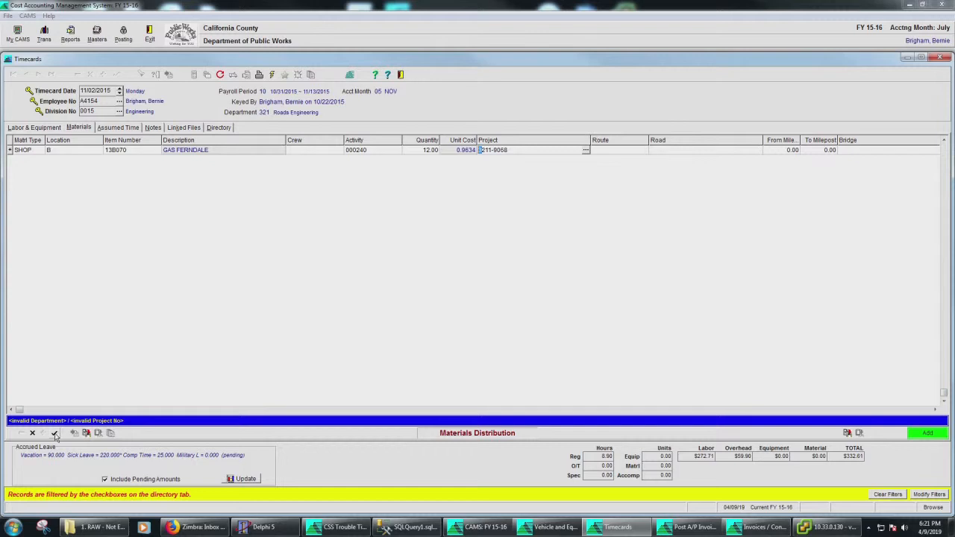
{"action": "left_click", "coordinate": [54, 434]}
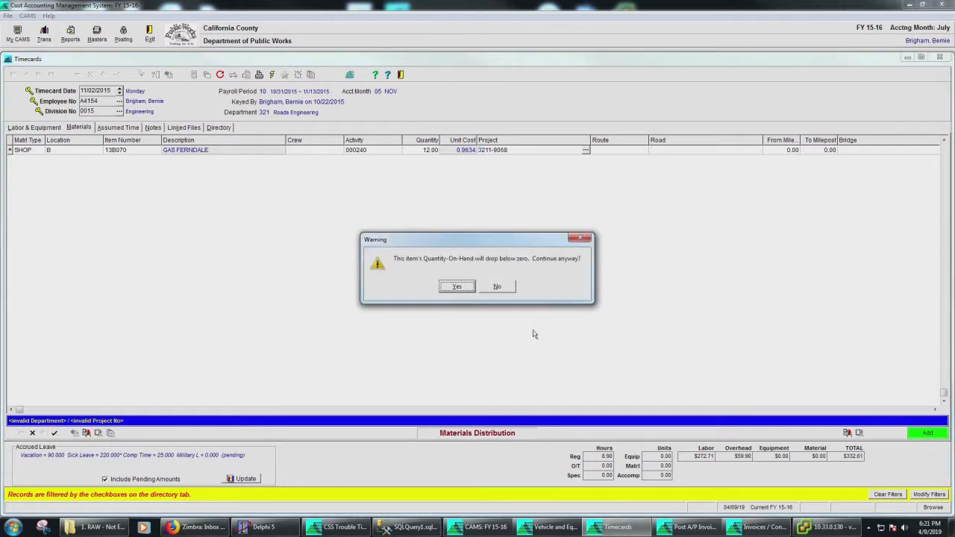
{"action": "left_click", "coordinate": [461, 291]}
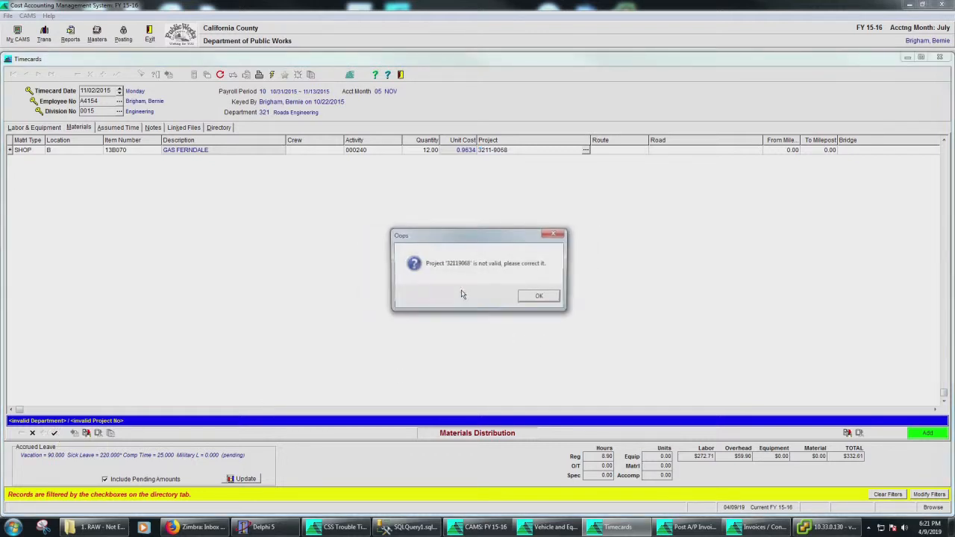
{"action": "left_click", "coordinate": [552, 298]}
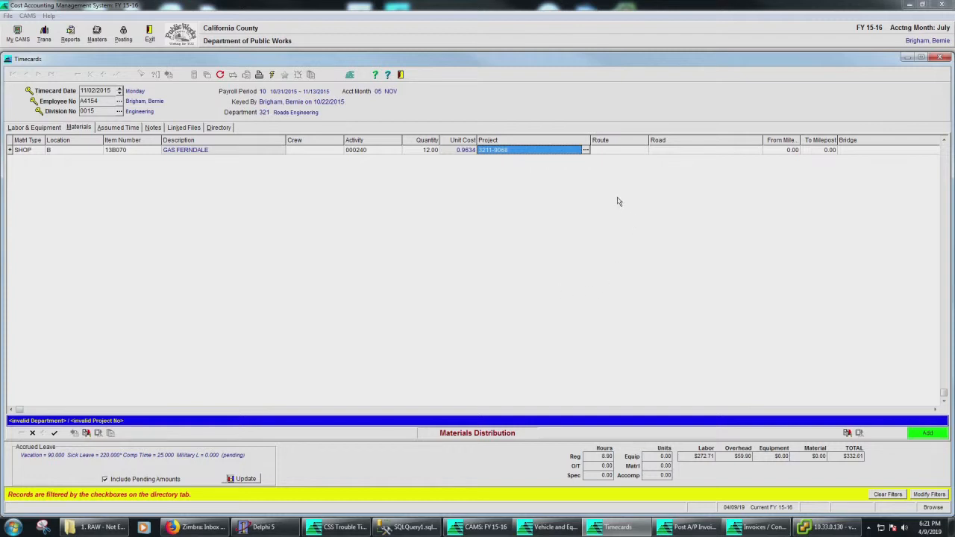
- Change the materials line's activity to 000042 Vacation from the activity code lookup
{"action": "left_click", "coordinate": [394, 154]}
{"action": "left_click", "coordinate": [398, 150]}
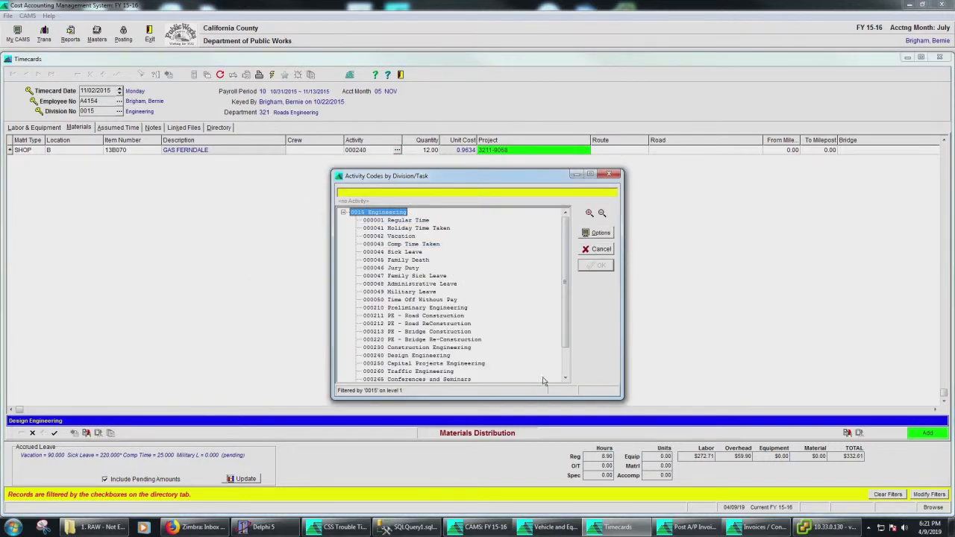
{"action": "left_click", "coordinate": [399, 236]}
{"action": "double_click", "coordinate": [399, 237]}
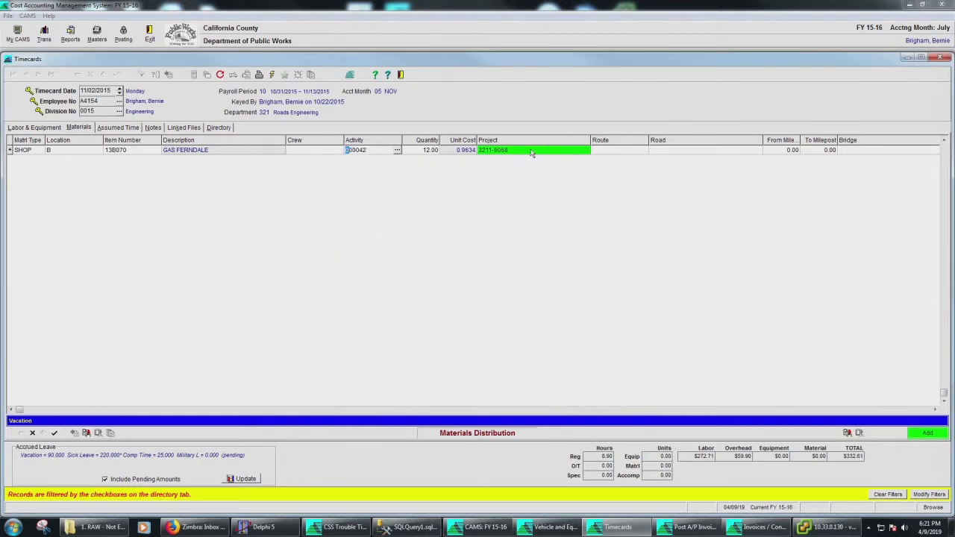
- Clear the materials line's project and save the line, accepting that the item's quantity-on-hand drops below zero
{"action": "key", "text": "Tab"}
{"action": "key", "text": "Delete"}
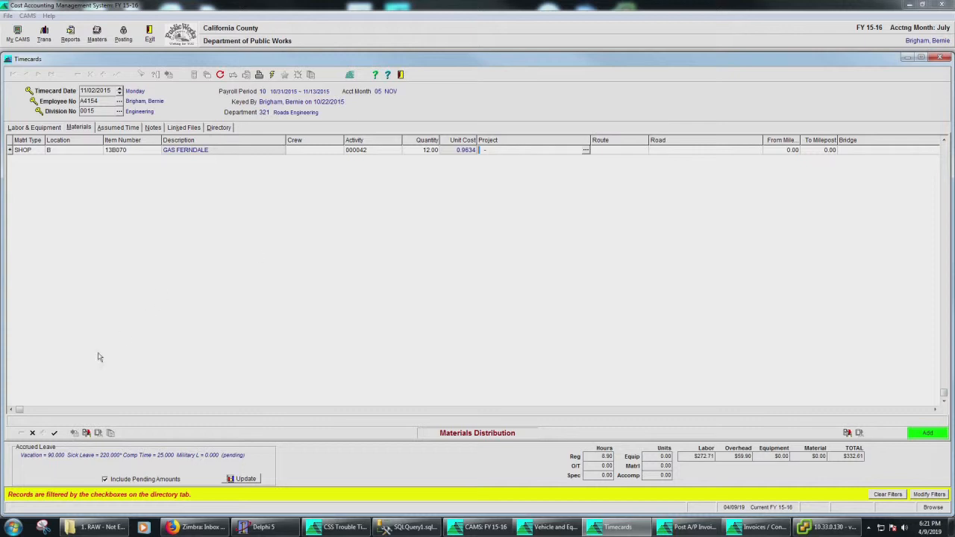
{"action": "left_click", "coordinate": [53, 433]}
{"action": "left_click", "coordinate": [457, 287]}
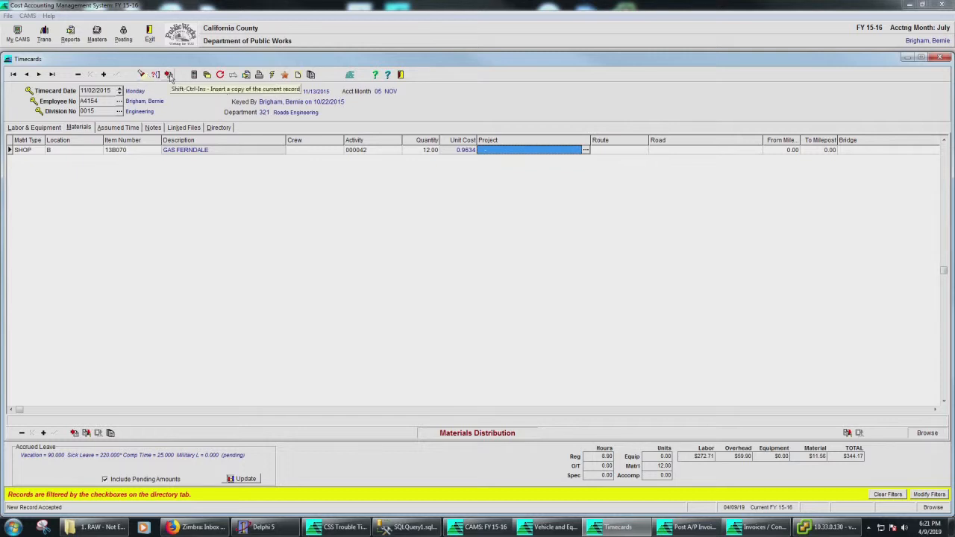
- Close the Post A/P Invoices window and return to the main CAMS window
{"action": "left_click", "coordinate": [124, 34]}
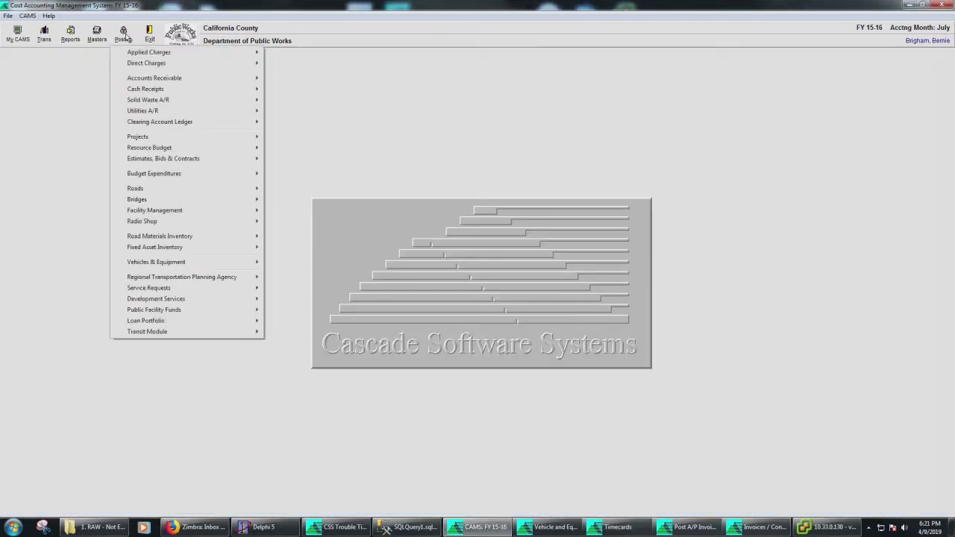
{"action": "mouse_move", "coordinate": [137, 56]}
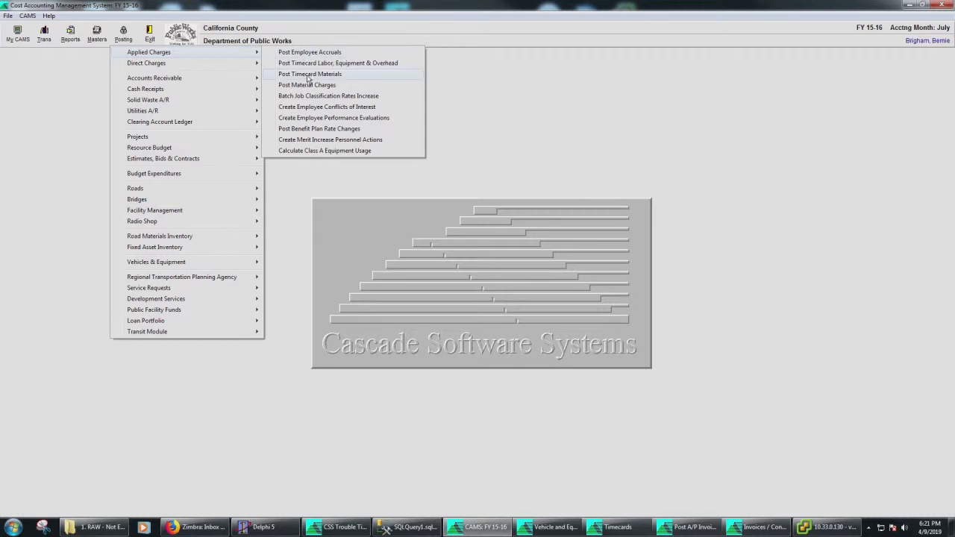
{"action": "left_click", "coordinate": [690, 527]}
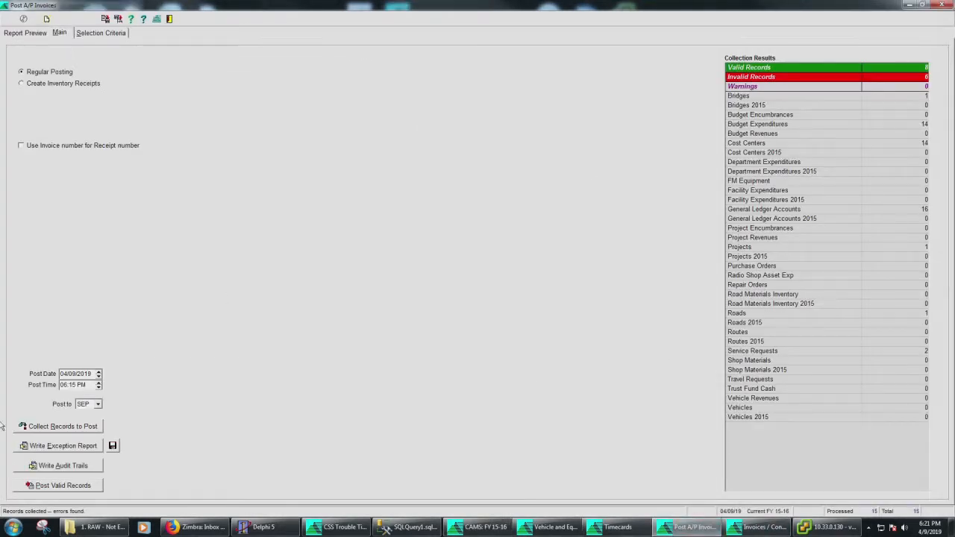
{"action": "left_click", "coordinate": [169, 19]}
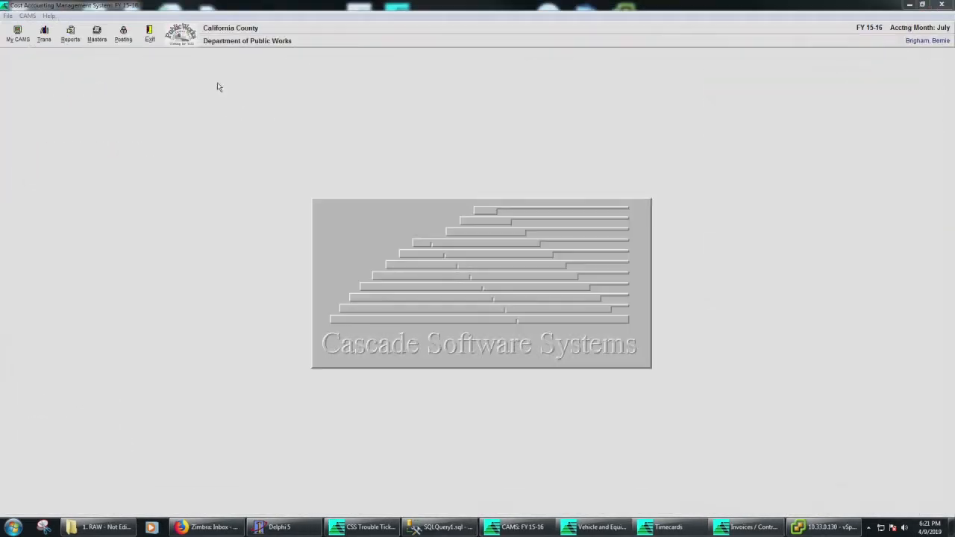
- In Post Timecard Materials, turn on warnings for pending quantity-on-hand below zero and collect the records to post
{"action": "left_click", "coordinate": [123, 33]}
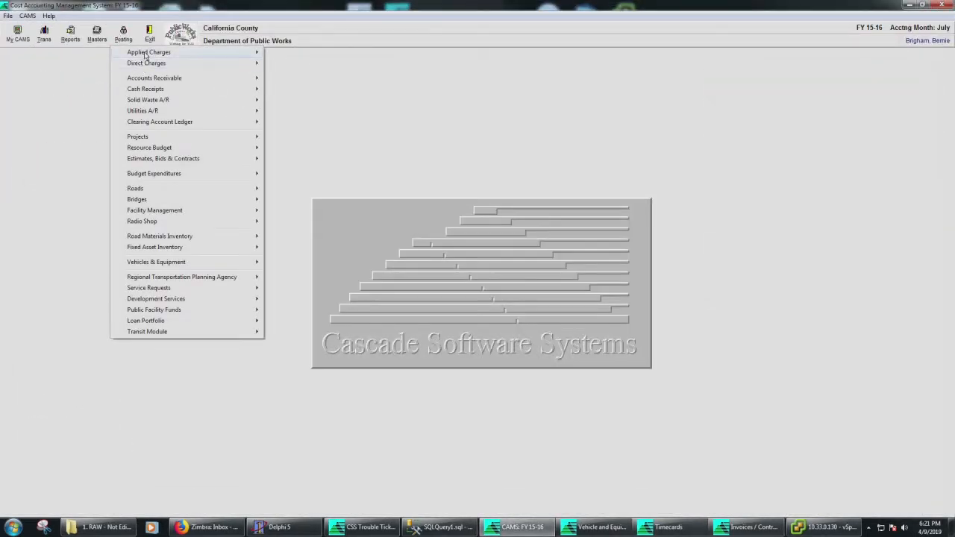
{"action": "mouse_move", "coordinate": [146, 53]}
{"action": "left_click", "coordinate": [346, 76]}
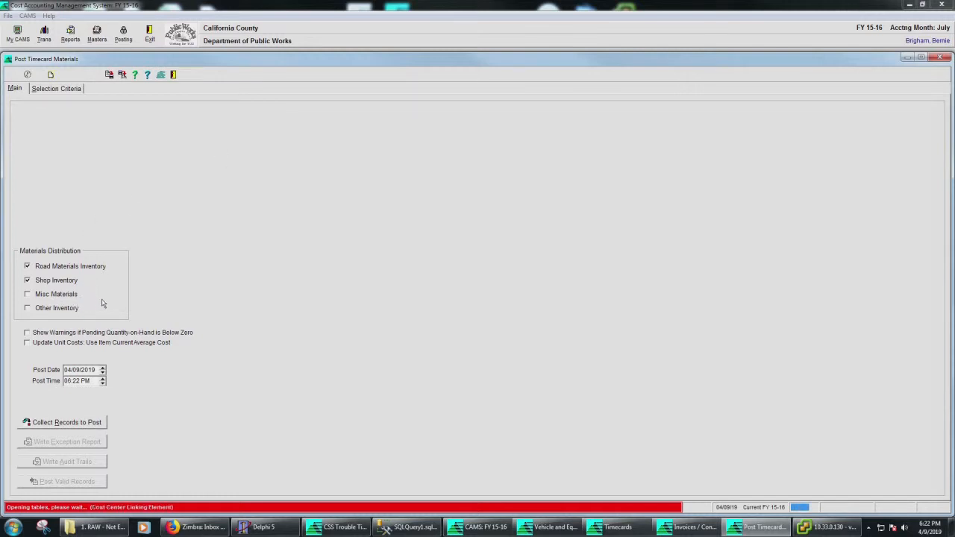
{"action": "left_click", "coordinate": [26, 334]}
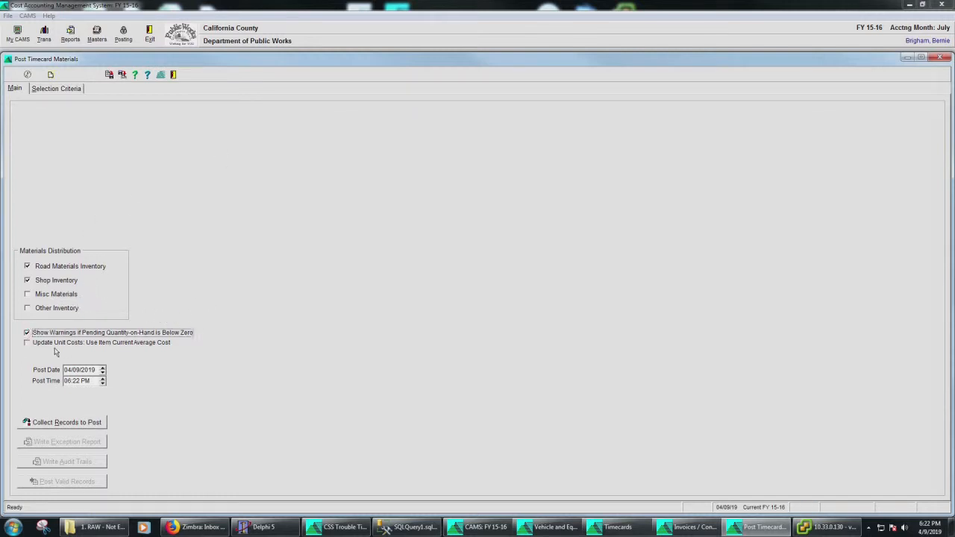
{"action": "left_click", "coordinate": [63, 423]}
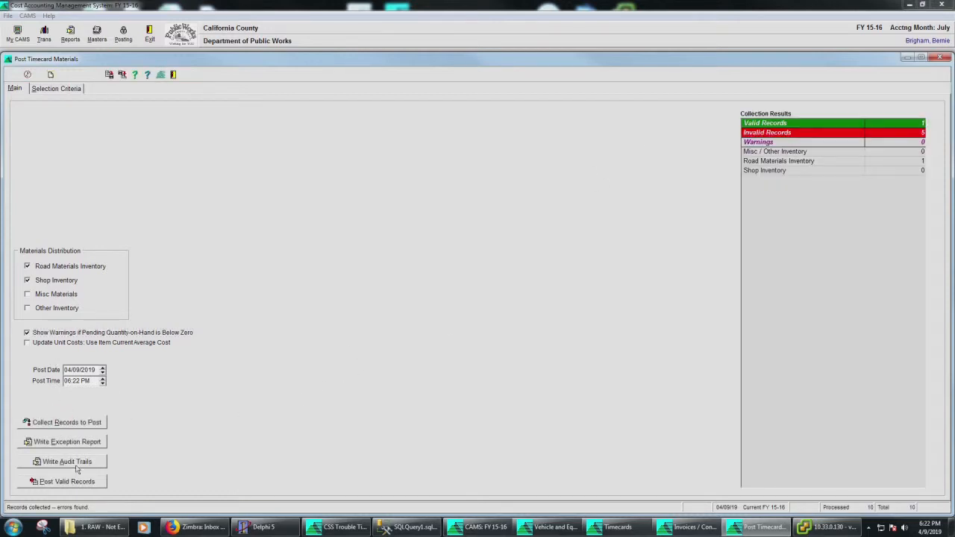
- Write the road inventory audit trail at Detail level and examine its record, quantity and charge columns
{"action": "left_click", "coordinate": [73, 463]}
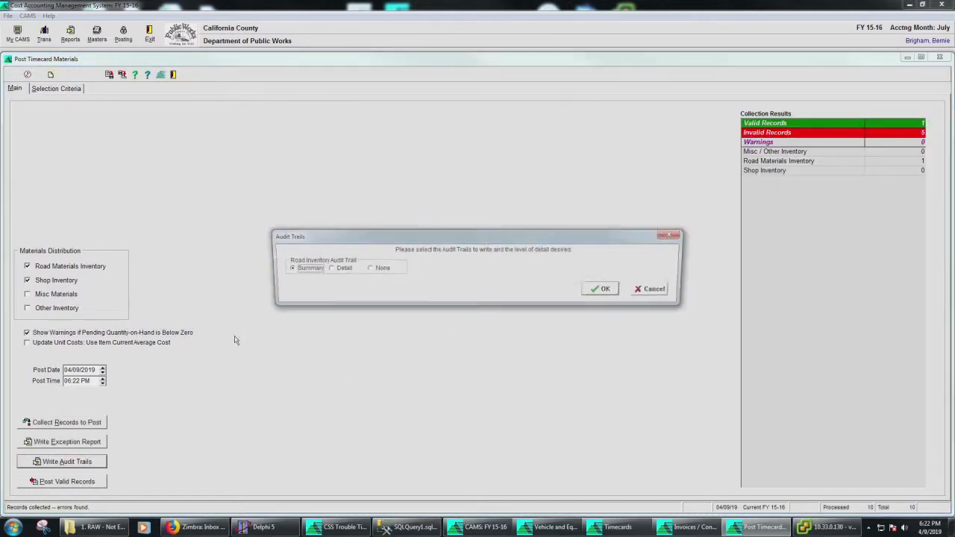
{"action": "left_click", "coordinate": [337, 270]}
{"action": "left_click", "coordinate": [606, 290]}
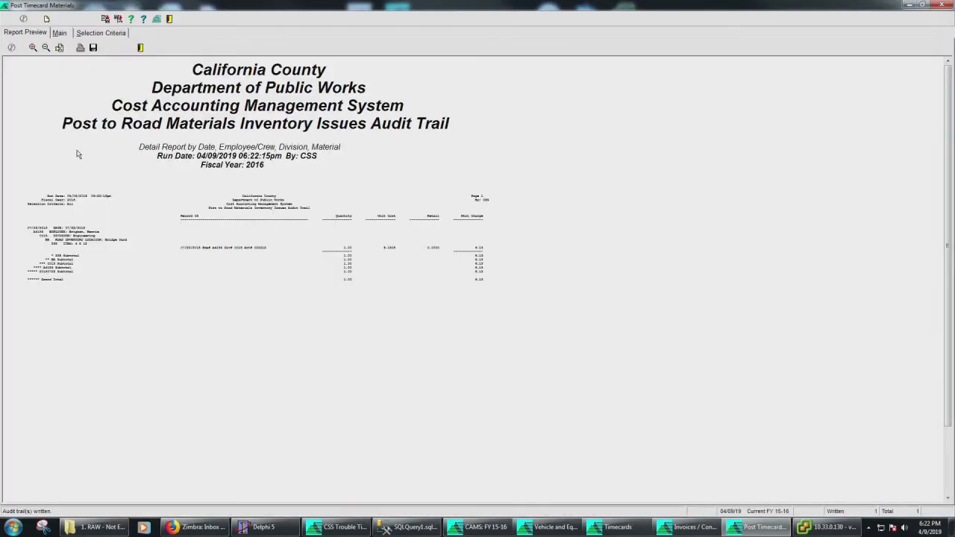
{"action": "left_click", "coordinate": [33, 47]}
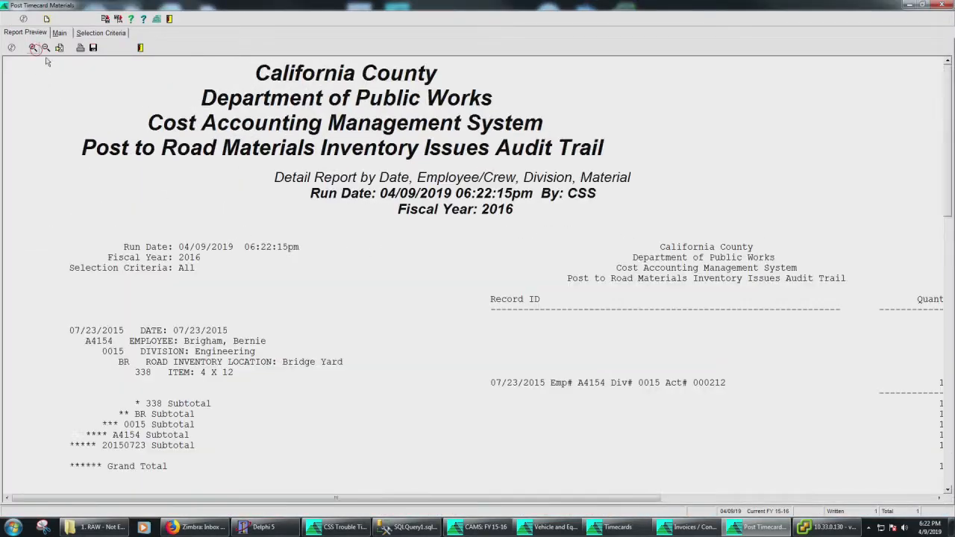
{"action": "left_click_drag", "start_coordinate": [639, 498], "coordinate": [943, 496]}
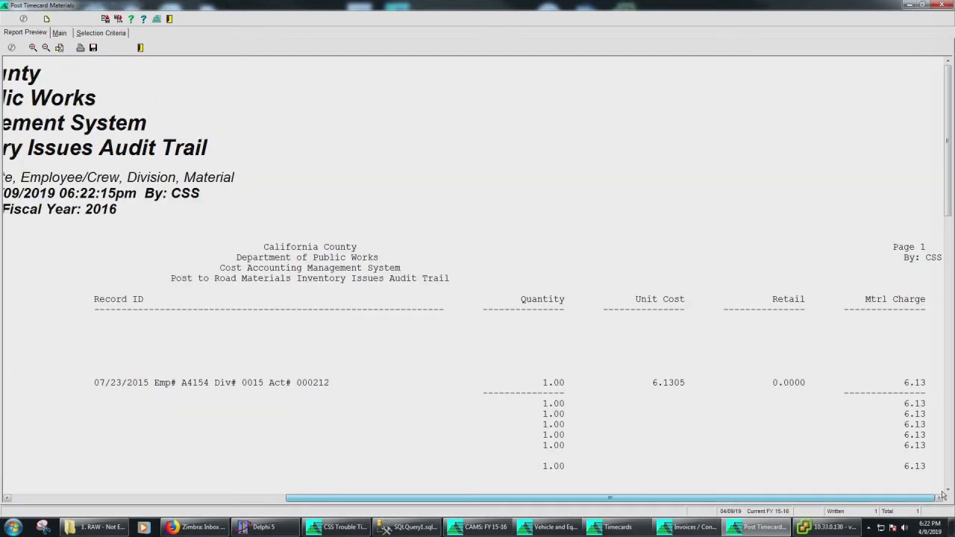
{"action": "left_click_drag", "start_coordinate": [844, 495], "coordinate": [561, 497]}
- Write the exception report for the collected timecard materials and review its error descriptions
{"action": "left_click", "coordinate": [60, 34]}
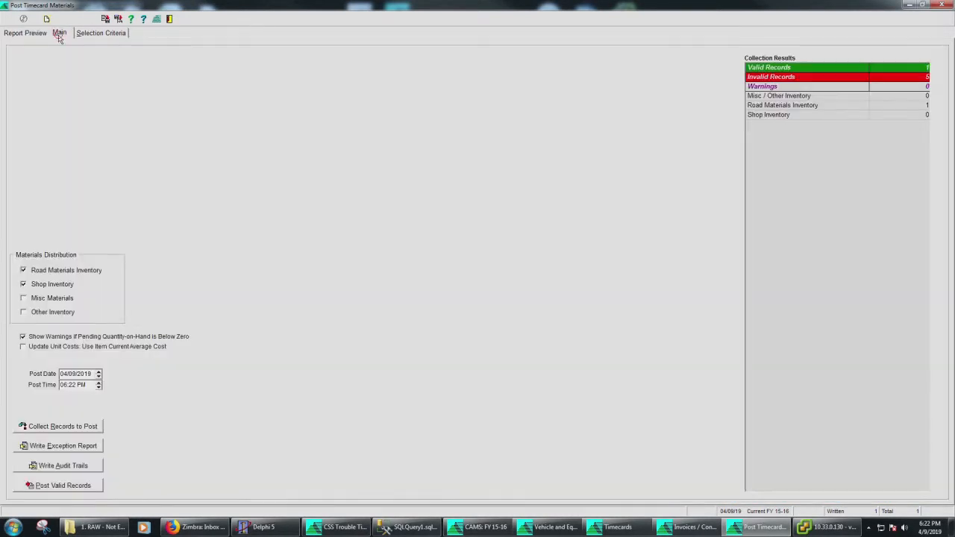
{"action": "left_click", "coordinate": [72, 447]}
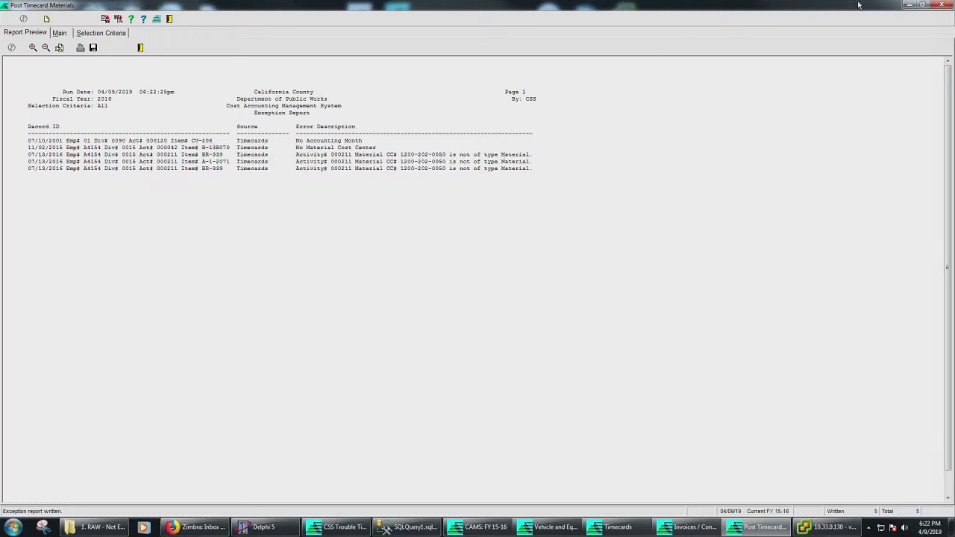
{"action": "left_click", "coordinate": [59, 32]}
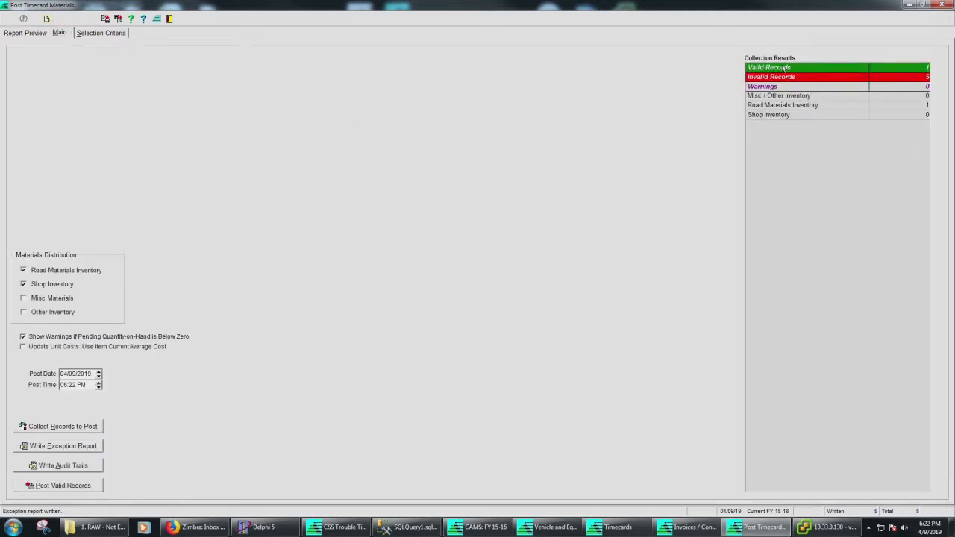
- Write the detailed road inventory audit trail again and highlight its title, "Post to Road Materials Inventory Issues Audit Trail"
{"action": "mouse_move", "coordinate": [738, 532]}
{"action": "left_click", "coordinate": [69, 468]}
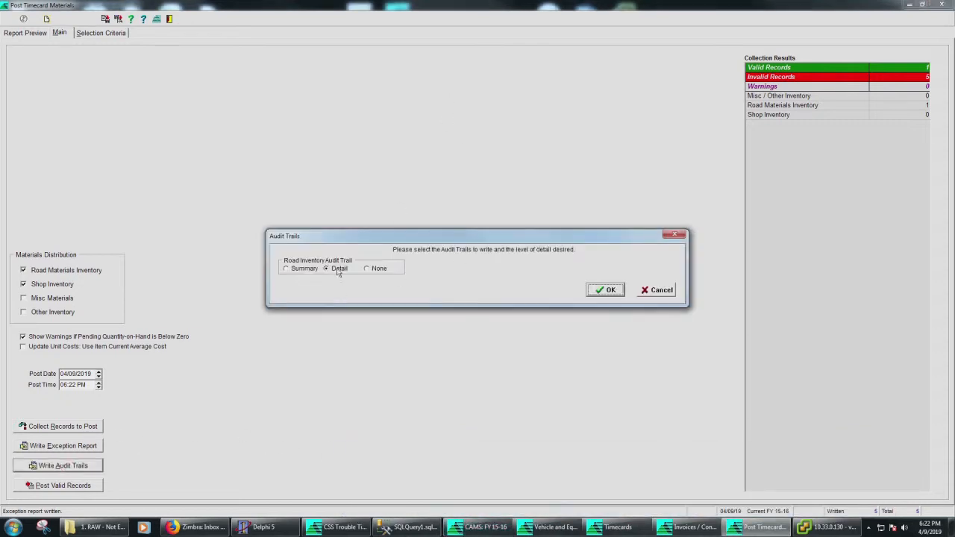
{"action": "left_click", "coordinate": [609, 289]}
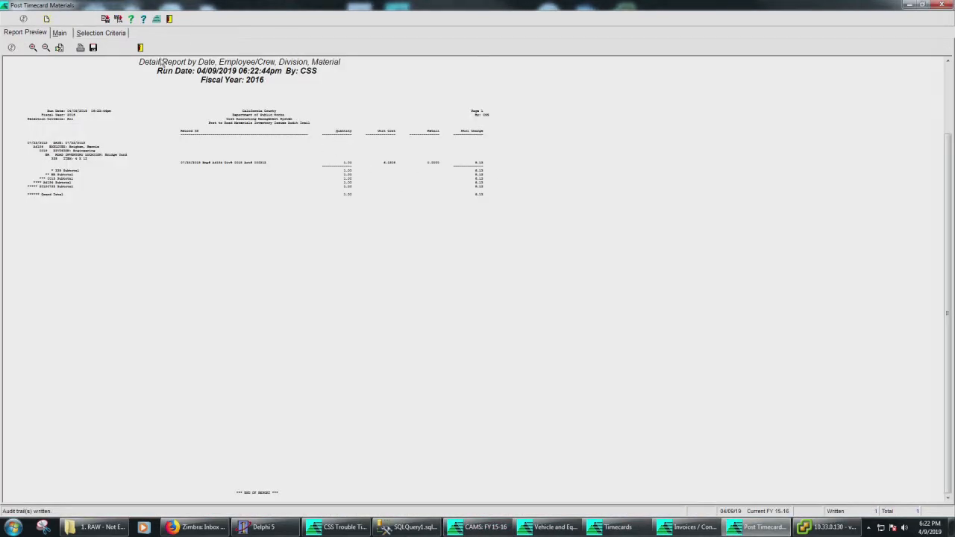
{"action": "left_click", "coordinate": [34, 48]}
{"action": "left_click", "coordinate": [33, 48]}
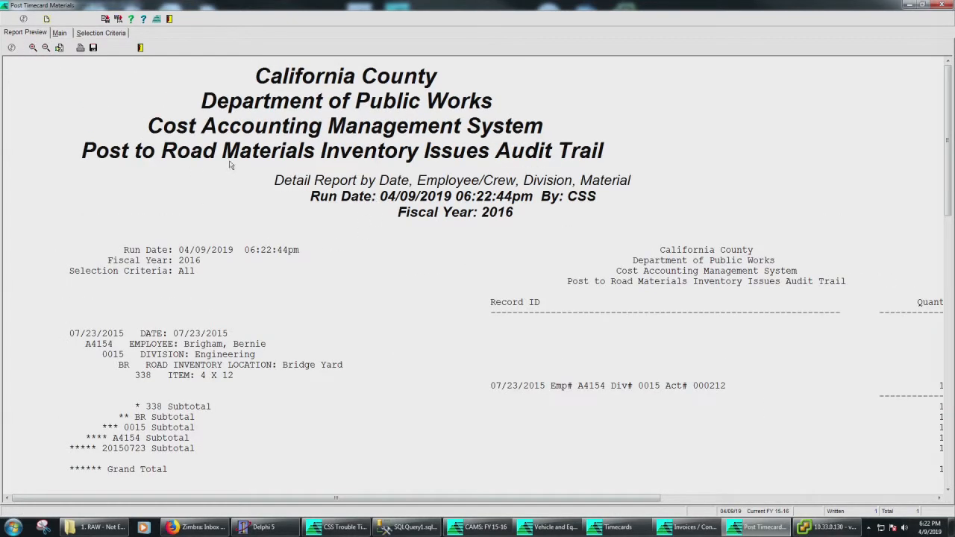
{"action": "left_click_drag", "start_coordinate": [92, 155], "coordinate": [630, 159]}
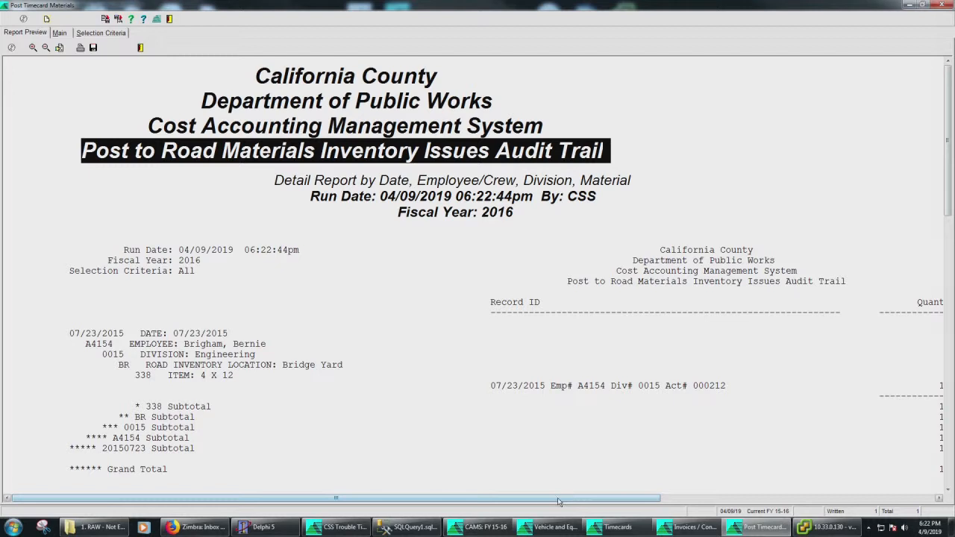
- Open the Road Materials Inventory Issues transactions from the main CAMS window
{"action": "left_click", "coordinate": [481, 527]}
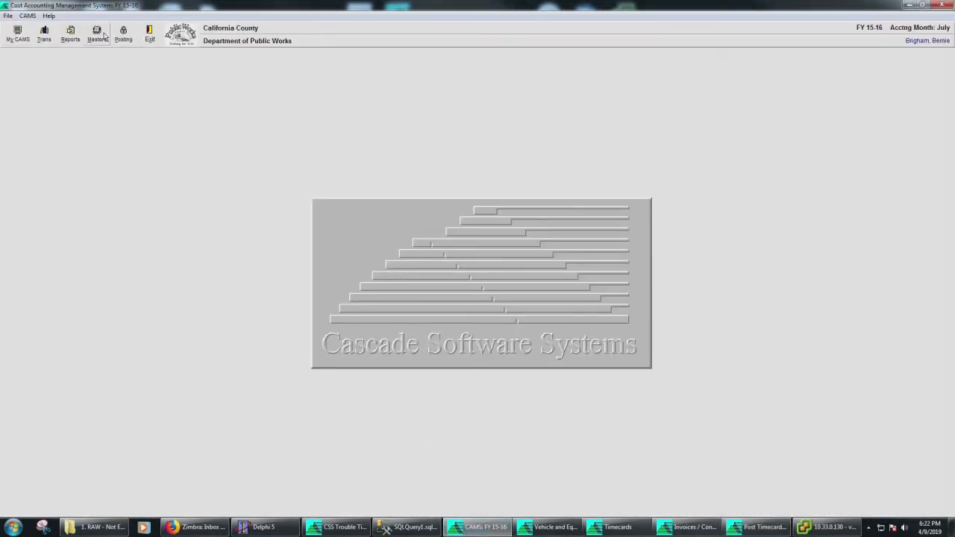
{"action": "left_click", "coordinate": [47, 35]}
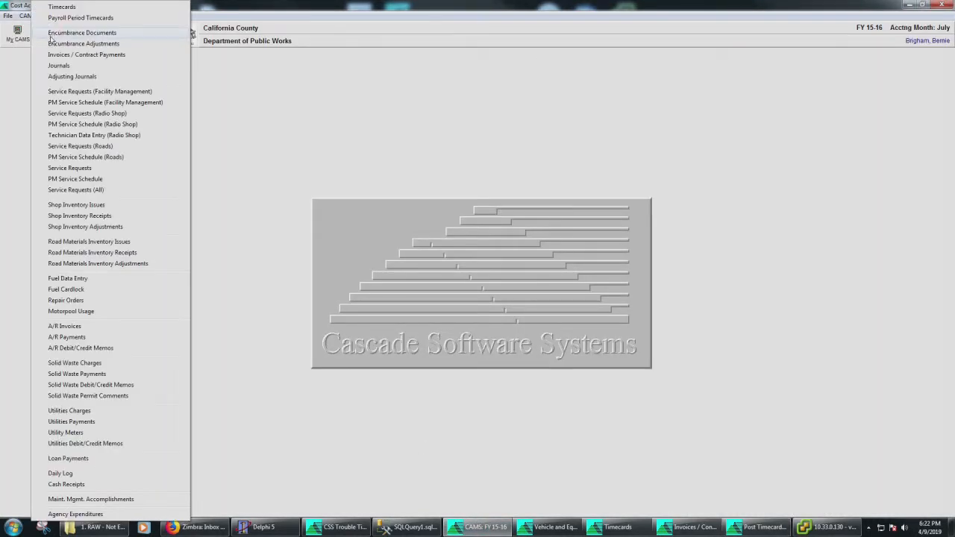
{"action": "left_click", "coordinate": [92, 243]}
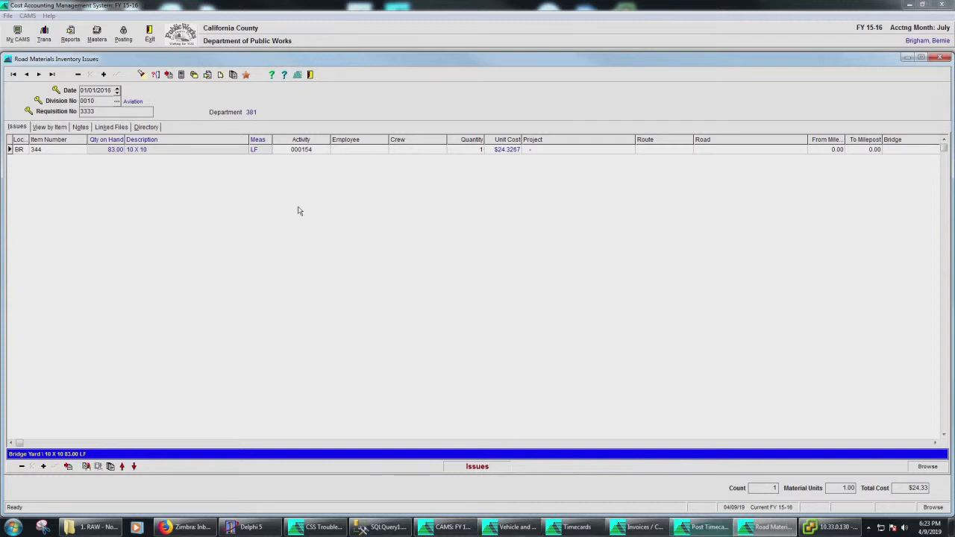
- Close the Post Timecard Materials window and review the available Applied Charges posting processes
{"action": "left_click", "coordinate": [716, 531]}
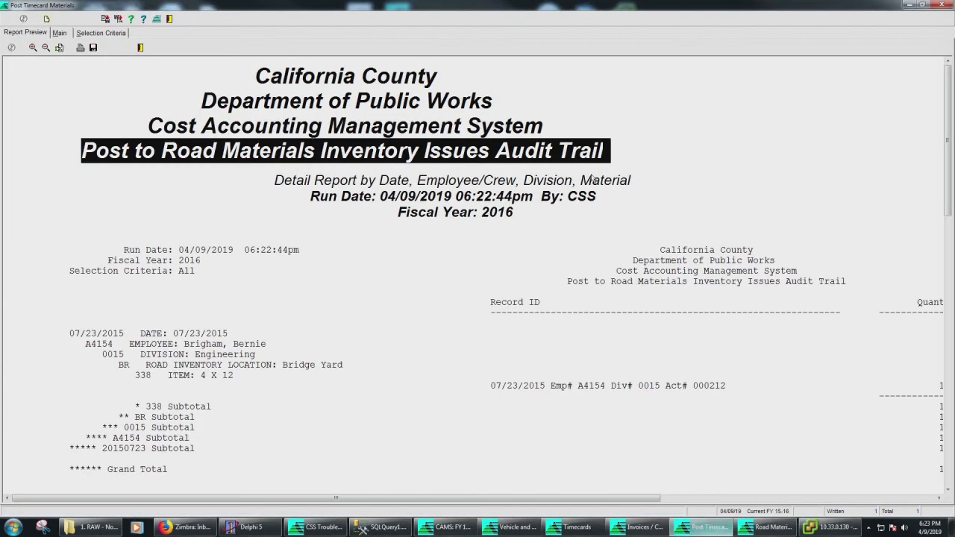
{"action": "left_click", "coordinate": [169, 19]}
{"action": "left_click", "coordinate": [121, 34]}
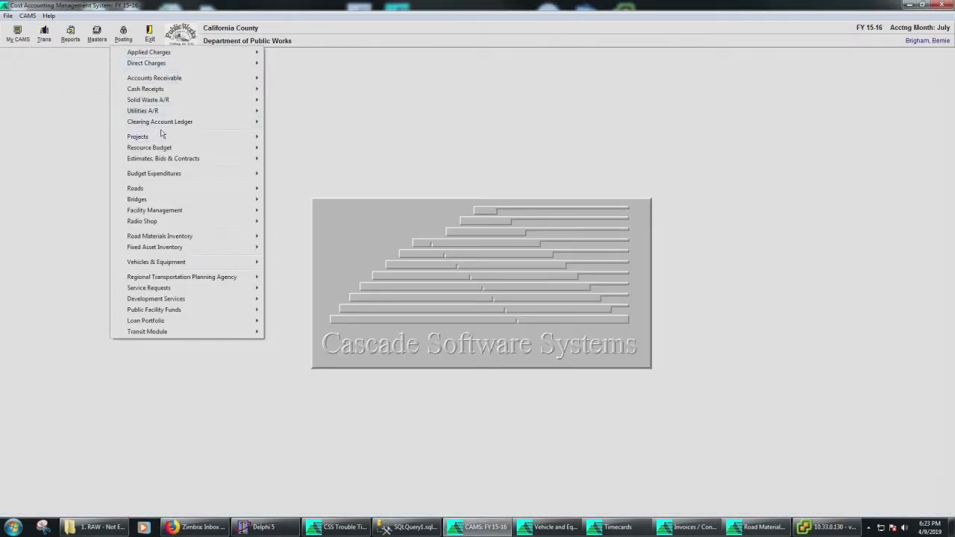
{"action": "mouse_move", "coordinate": [166, 56]}
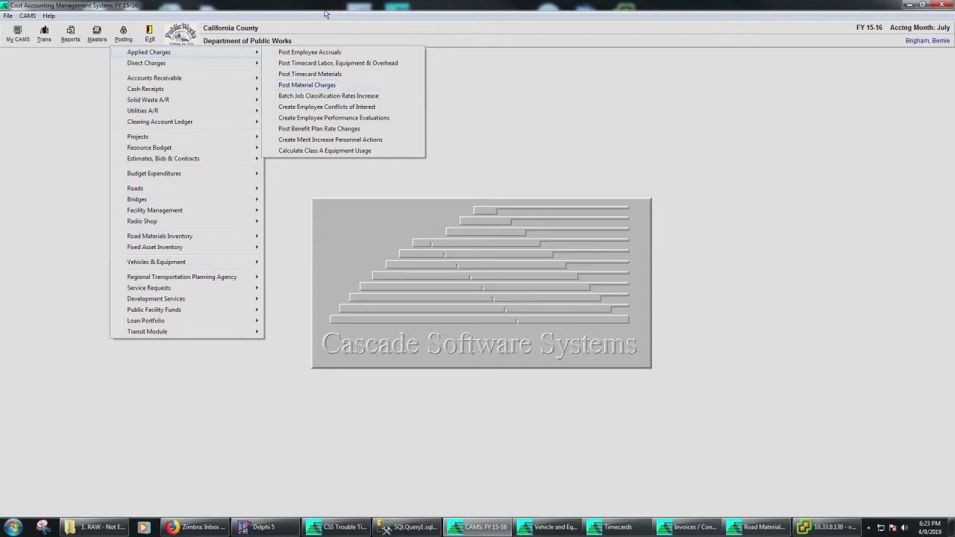
{"action": "left_click", "coordinate": [185, 57]}
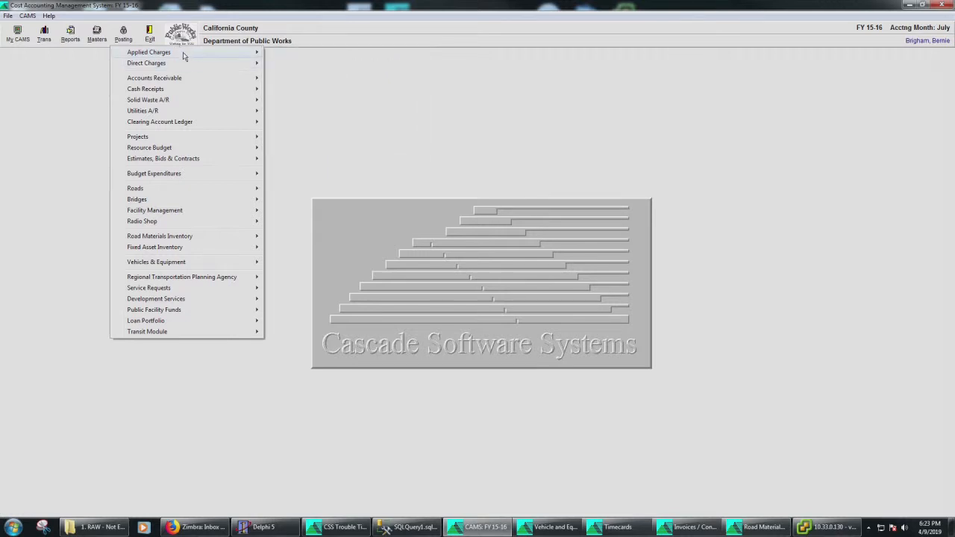
{"action": "mouse_move", "coordinate": [185, 56]}
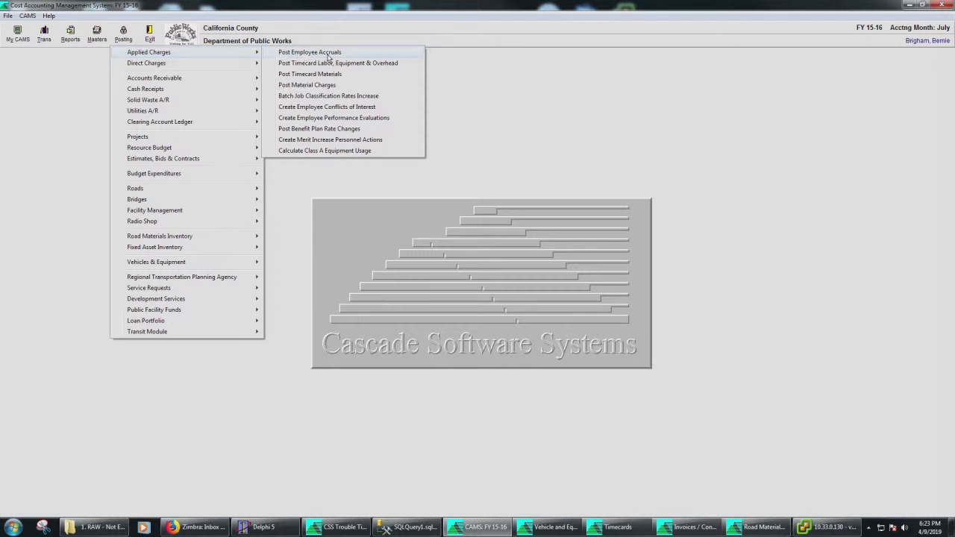
- Open Batch Job Classification Rates Increase and examine its main options and the fields available for custom selection criteria
{"action": "left_click", "coordinate": [349, 99]}
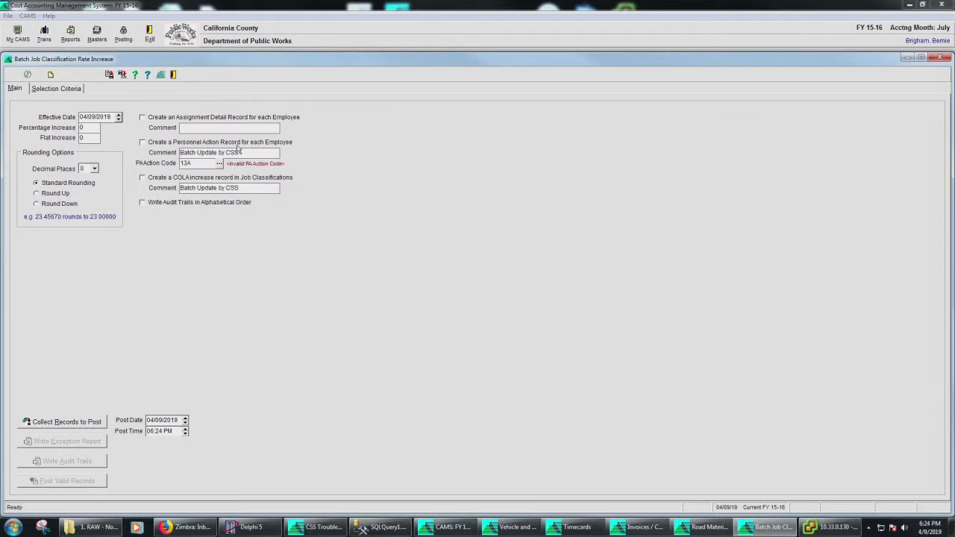
{"action": "left_click", "coordinate": [68, 88]}
{"action": "left_click", "coordinate": [37, 124]}
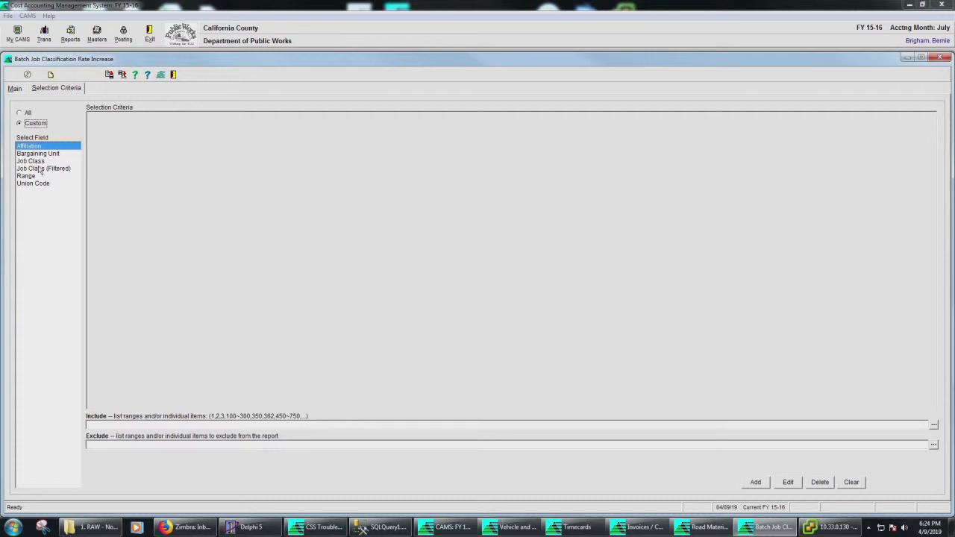
{"action": "left_click", "coordinate": [13, 89]}
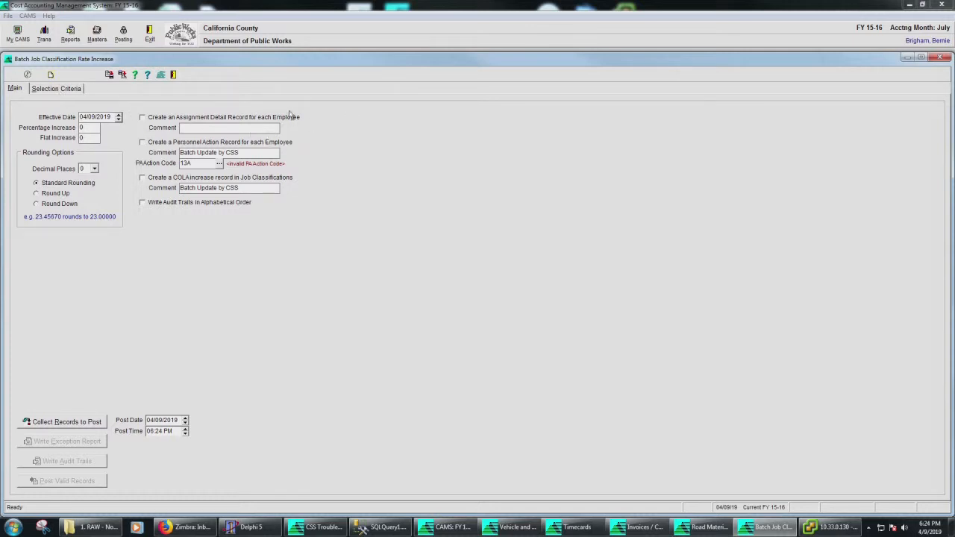
- Review the posting processes for Direct Charges, Accounts Receivable, Cash Receipts, Roads, and Estimates, Bids & Contracts
{"action": "left_click", "coordinate": [126, 37]}
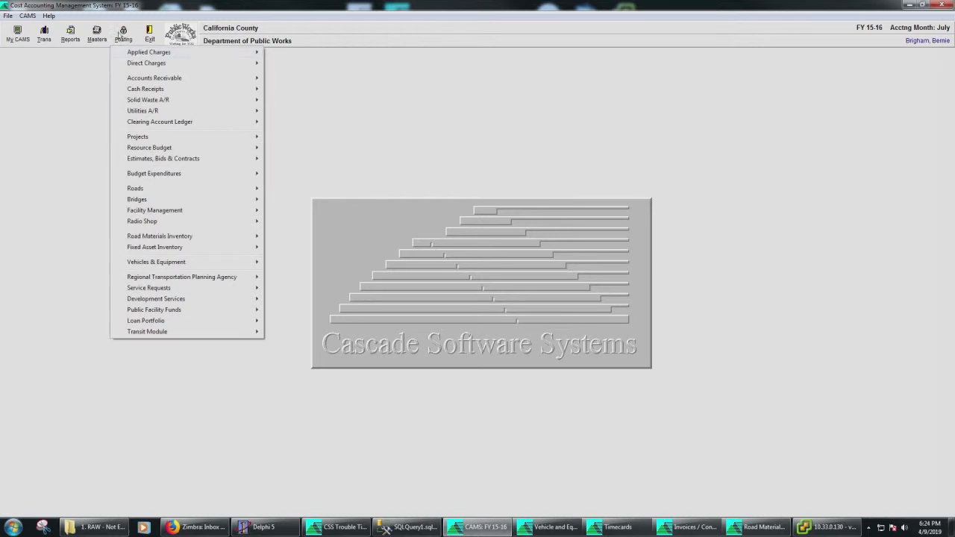
{"action": "mouse_move", "coordinate": [149, 64]}
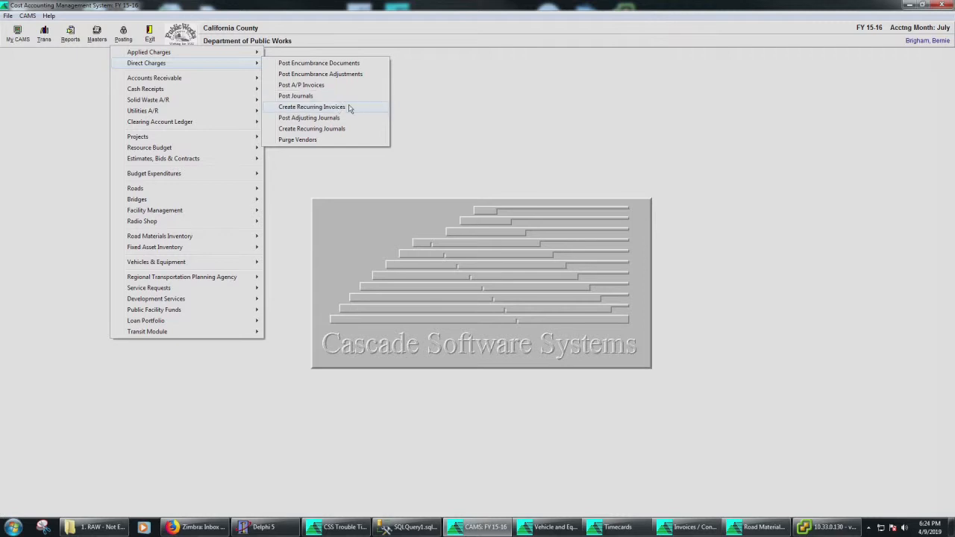
{"action": "mouse_move", "coordinate": [199, 83]}
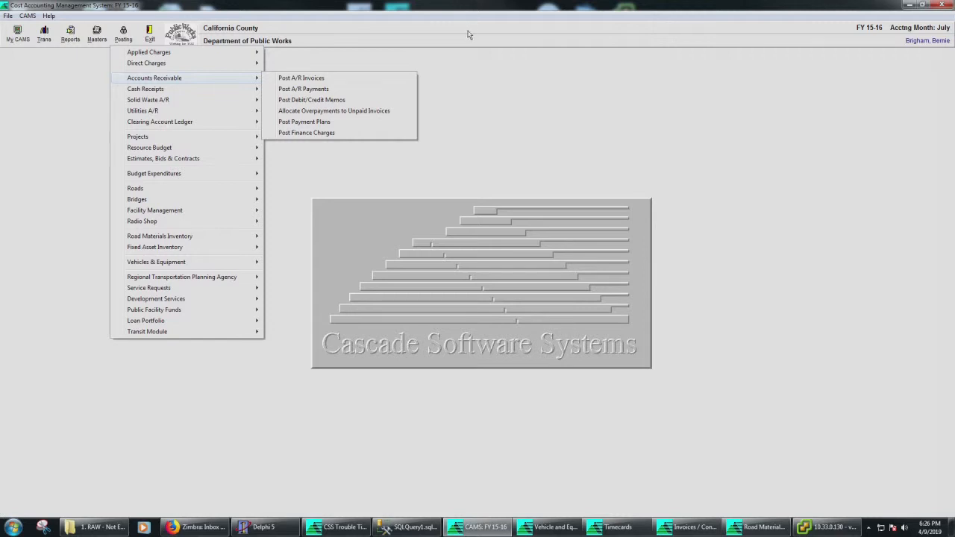
{"action": "mouse_move", "coordinate": [202, 92]}
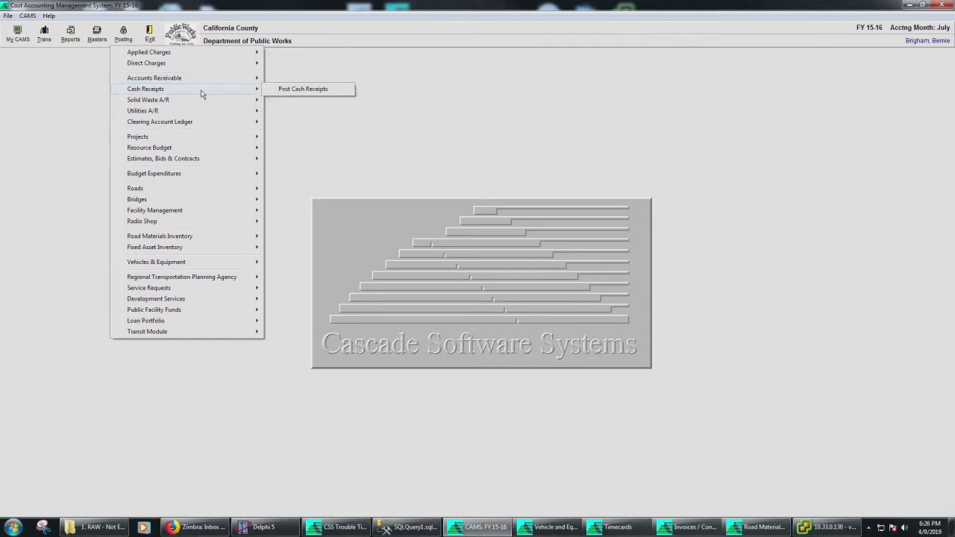
{"action": "mouse_move", "coordinate": [197, 136]}
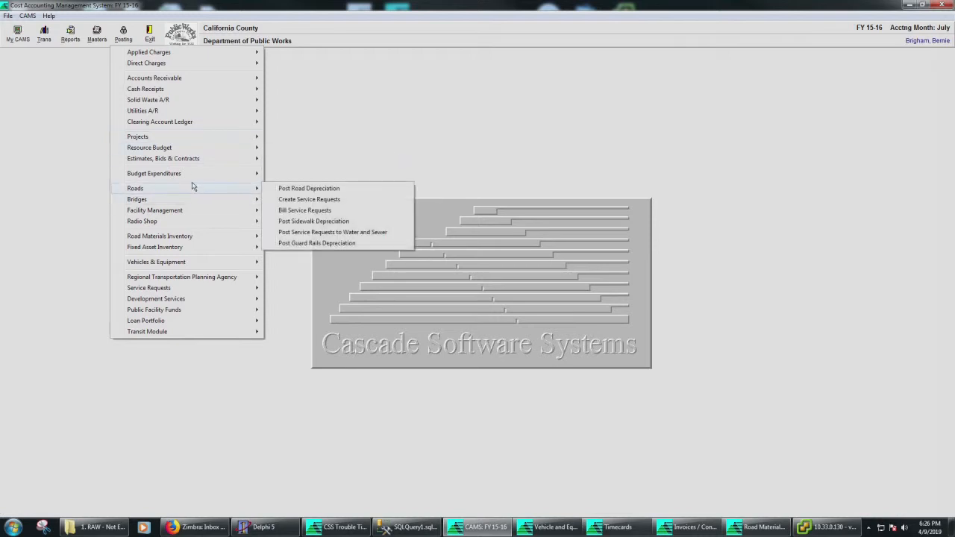
{"action": "mouse_move", "coordinate": [207, 162]}
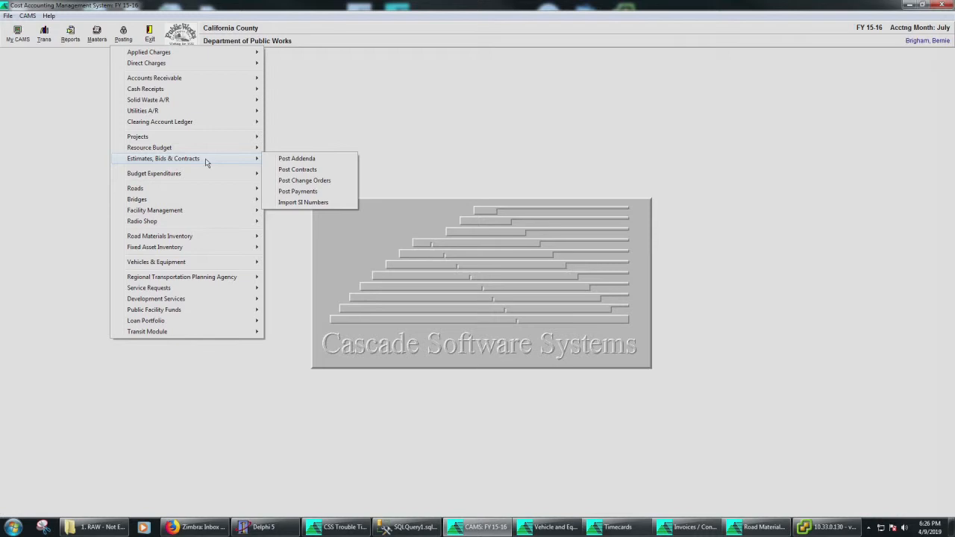
- From the vehicle's repair order list in the Vehicle and Equipment Master, open the completed order created by the maintenance scheduling report
{"action": "left_click", "coordinate": [552, 526]}
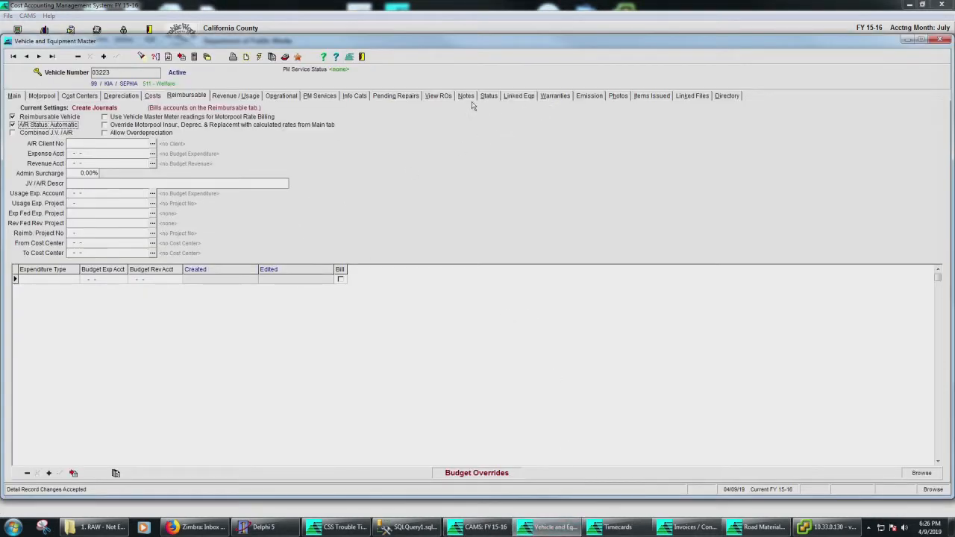
{"action": "left_click", "coordinate": [444, 97]}
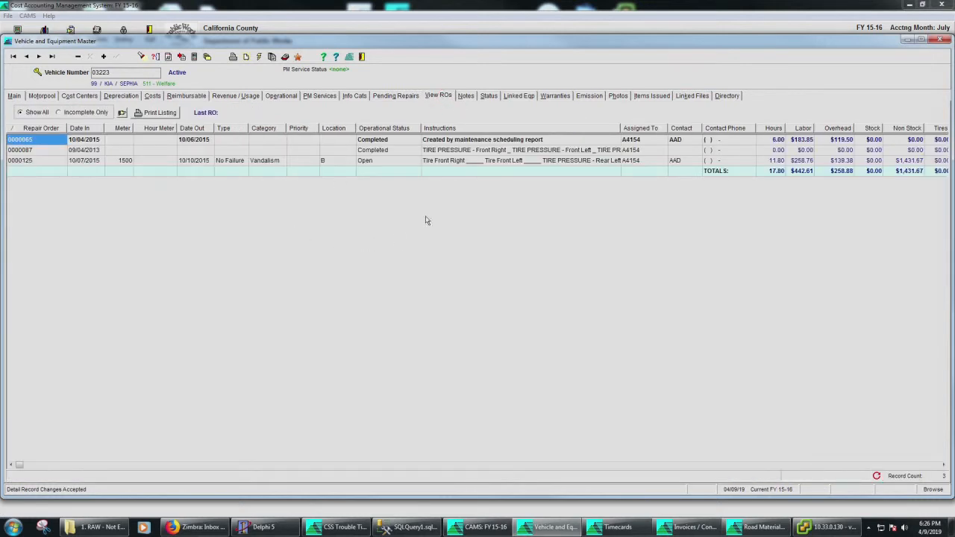
{"action": "left_click", "coordinate": [447, 144]}
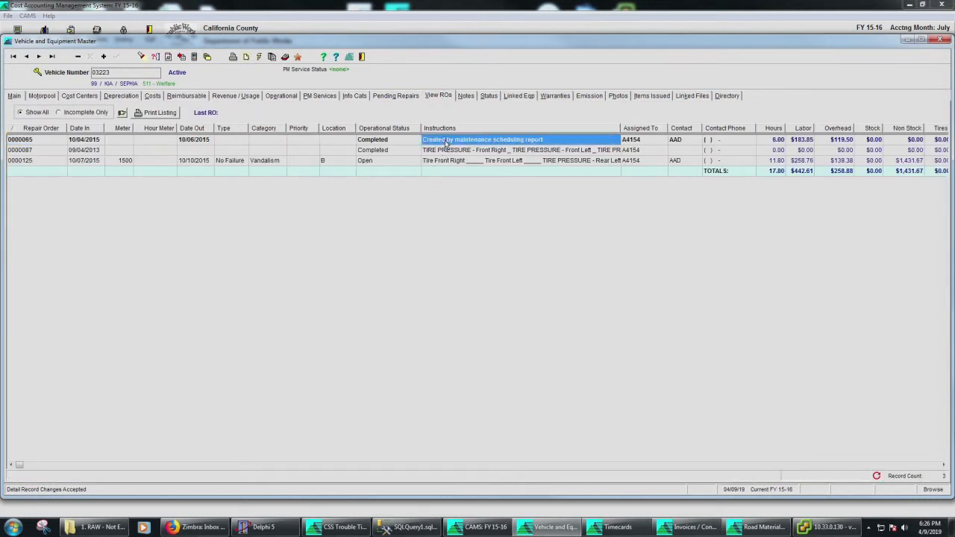
{"action": "double_click", "coordinate": [523, 161]}
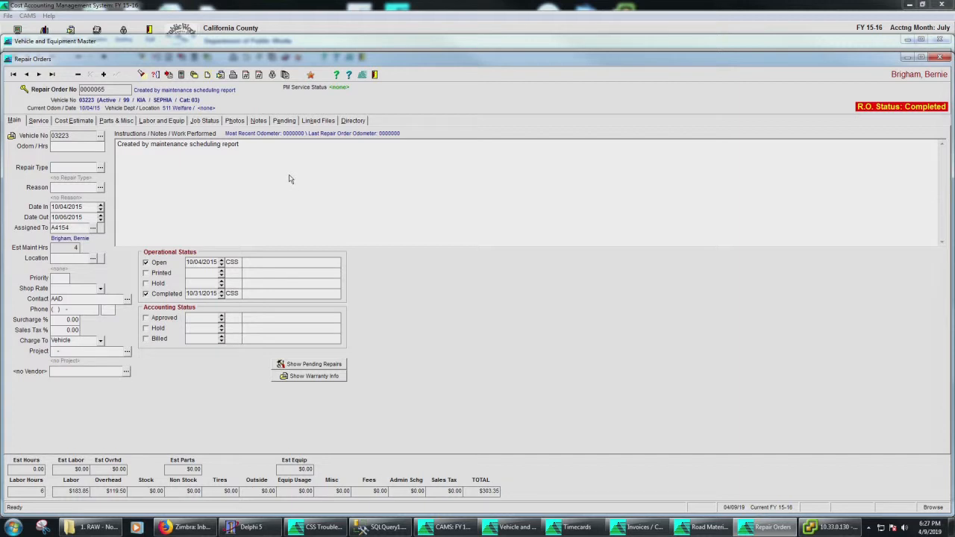
- Lock the current repair order and close the Road Materials Inventory Issues window
{"action": "left_click", "coordinate": [272, 75]}
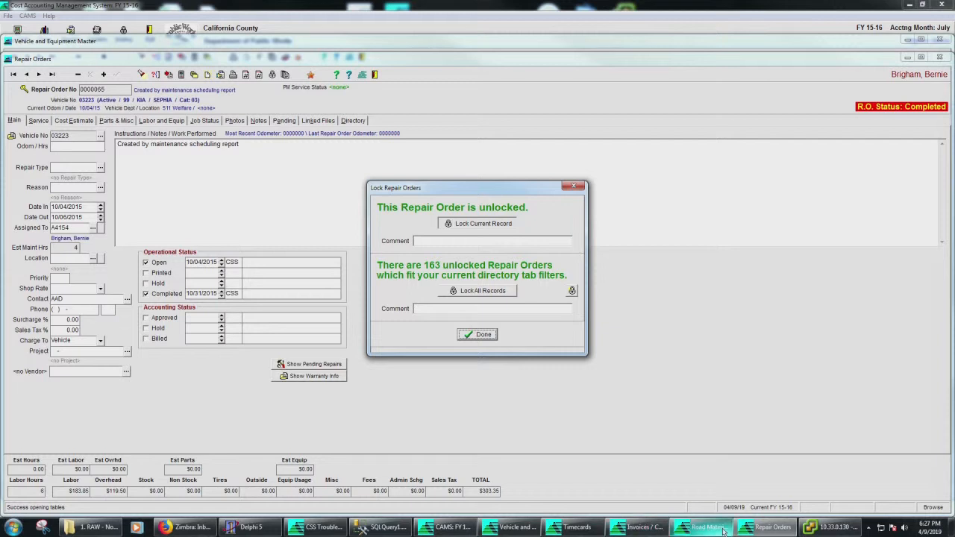
{"action": "mouse_move", "coordinate": [774, 532]}
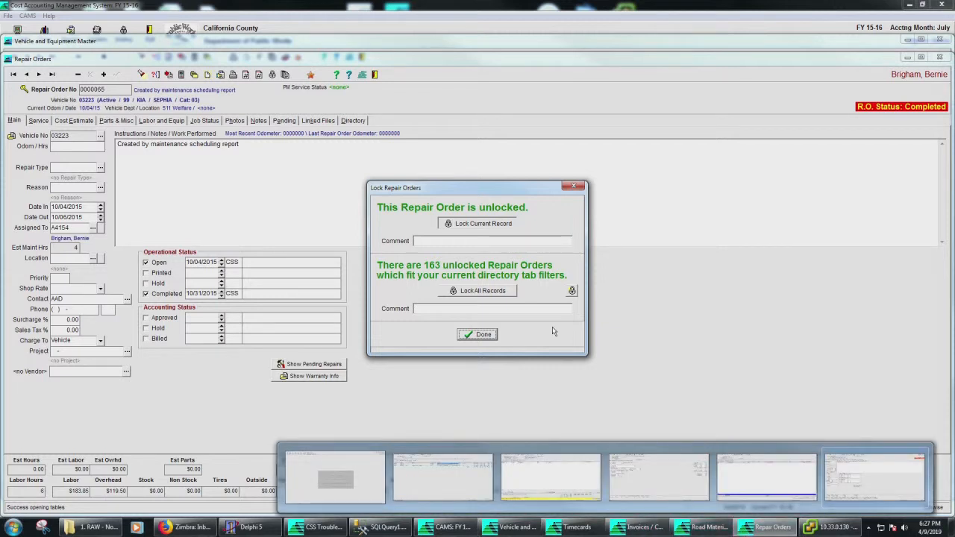
{"action": "left_click", "coordinate": [705, 526]}
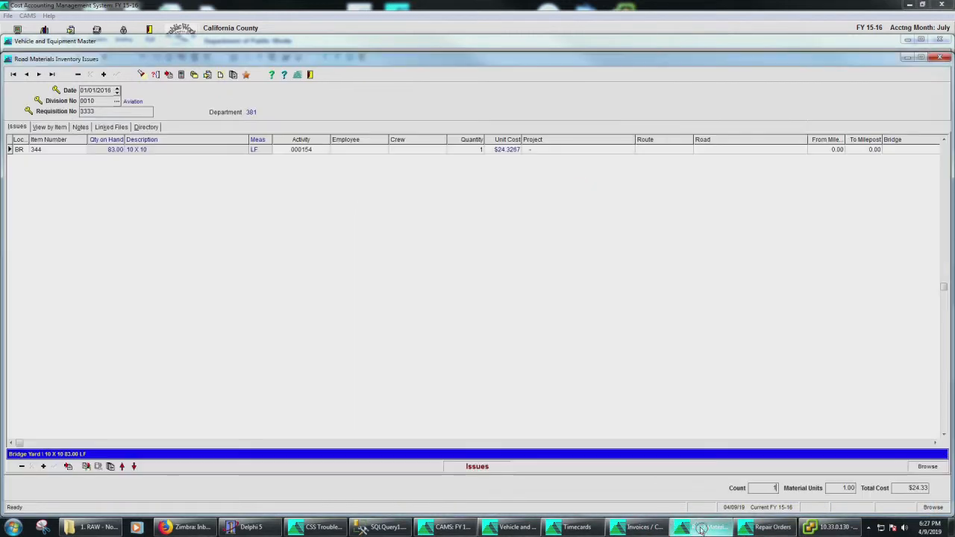
{"action": "left_click", "coordinate": [310, 75]}
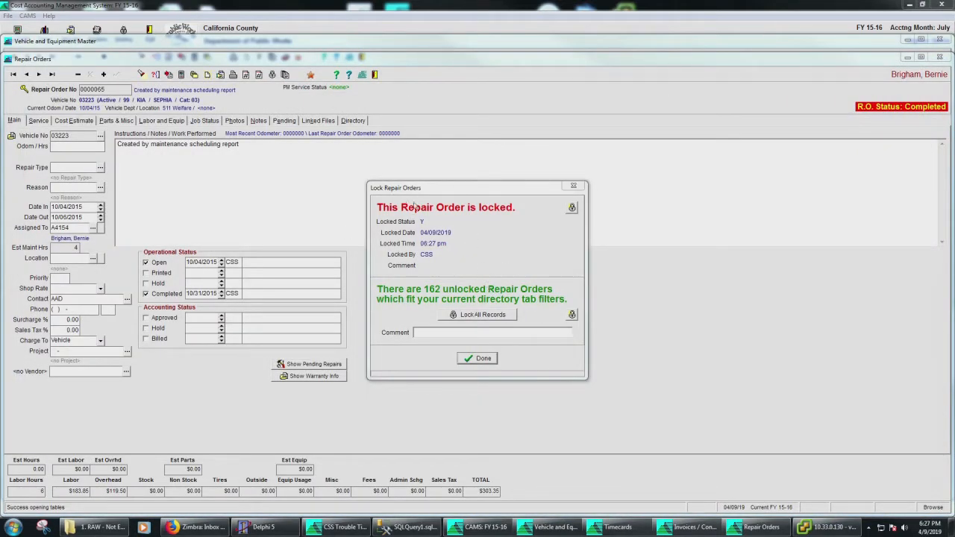
{"action": "left_click", "coordinate": [484, 358]}
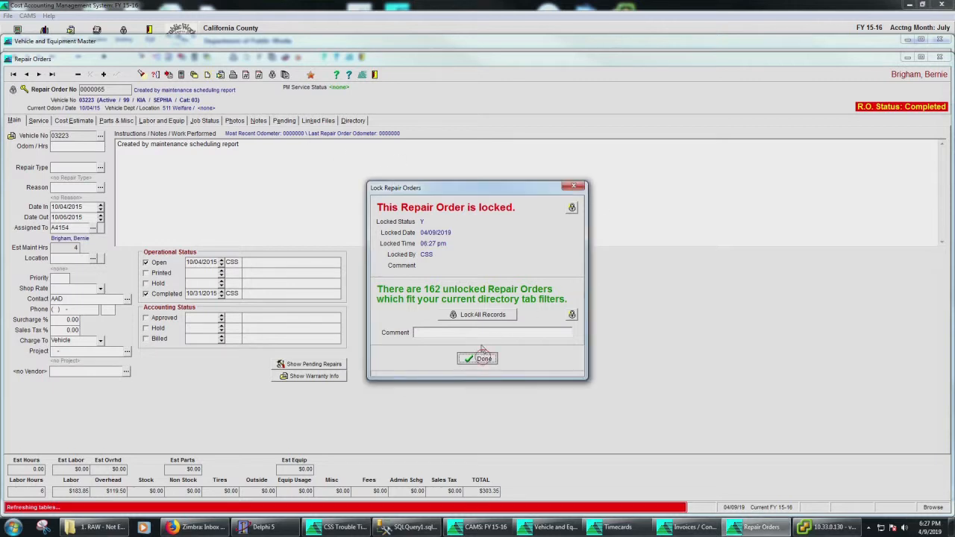
- Try to edit the instructions of the locked repair order, and unlock the current record
{"action": "left_click", "coordinate": [283, 169]}
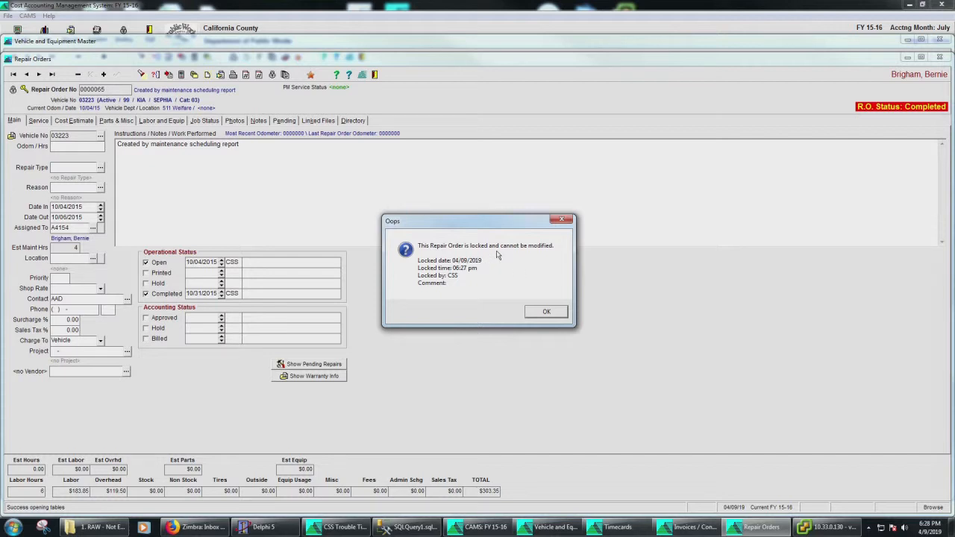
{"action": "left_click", "coordinate": [548, 312]}
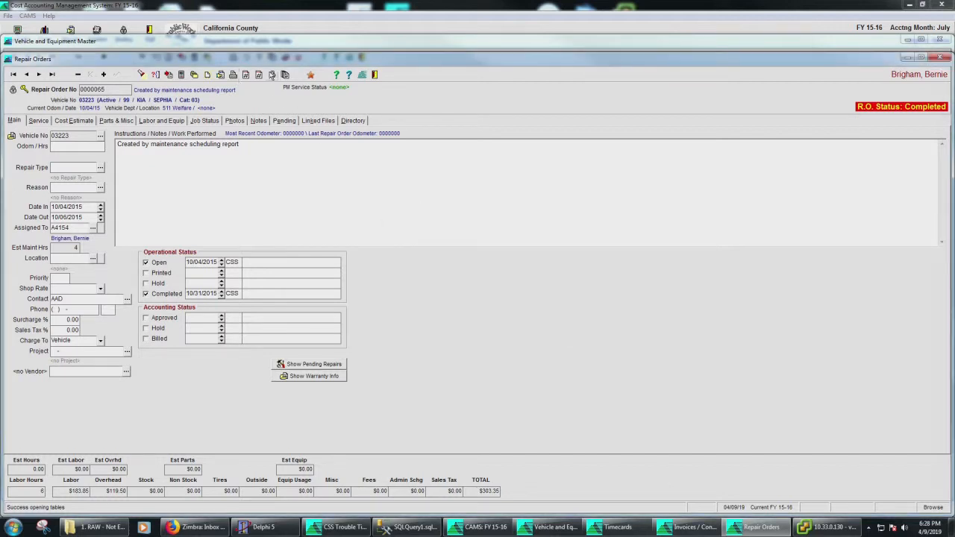
{"action": "left_click", "coordinate": [272, 75]}
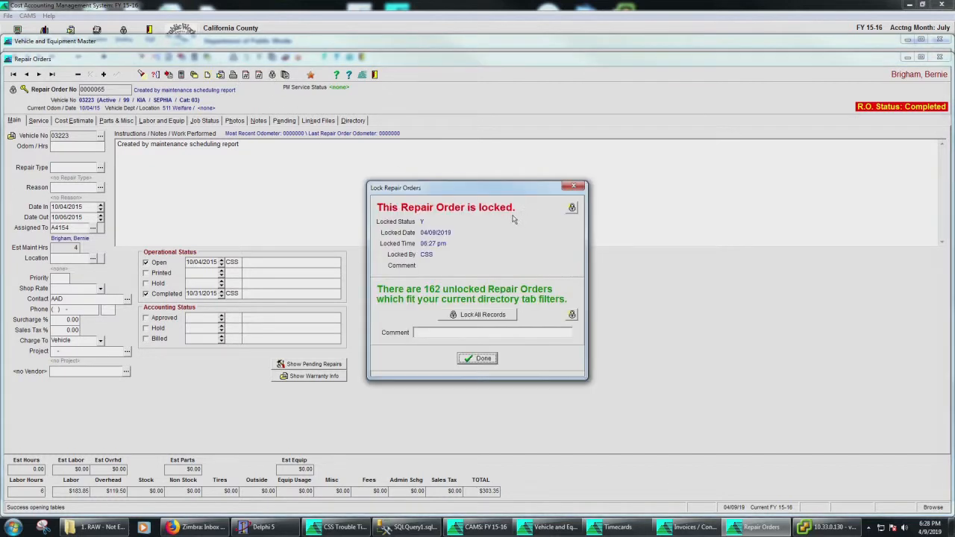
{"action": "left_click", "coordinate": [572, 208]}
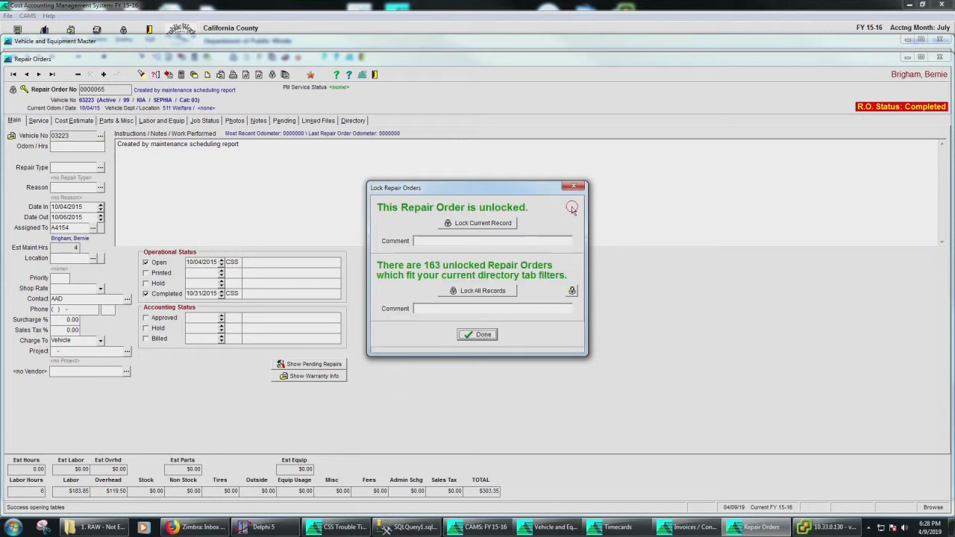
{"action": "left_click", "coordinate": [478, 334]}
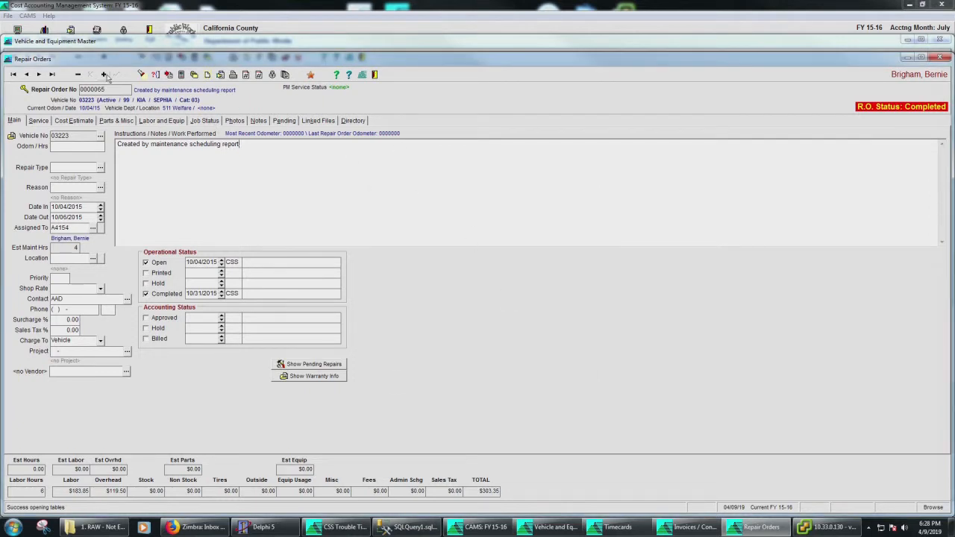
- Search for repair order 65, try appending "adfadfasdf" to the displayed order's instructions, and discard the edit
{"action": "left_click", "coordinate": [141, 75]}
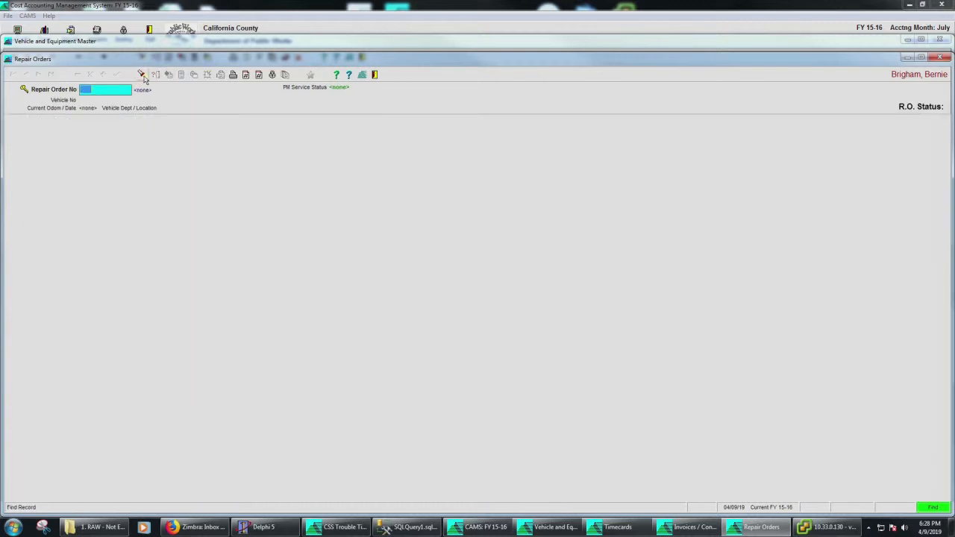
{"action": "type", "text": "85"}
{"action": "key", "text": "Return"}
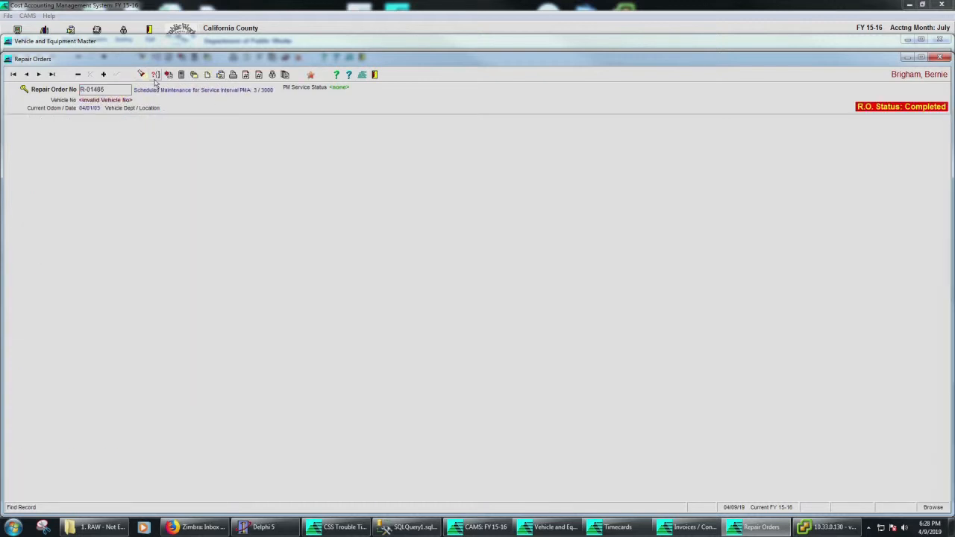
{"action": "left_click", "coordinate": [330, 153]}
{"action": "type", "text": "adfadfasdf"}
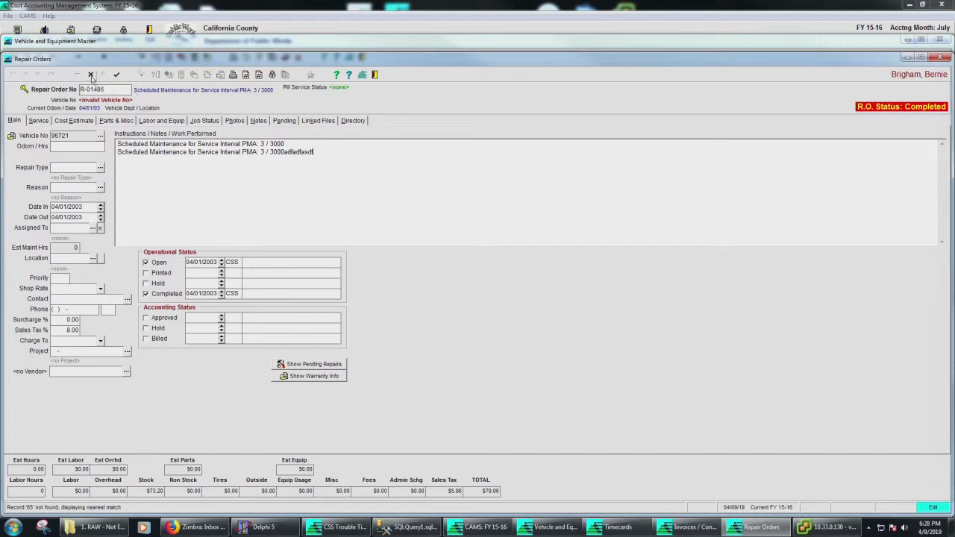
{"action": "left_click", "coordinate": [90, 74]}
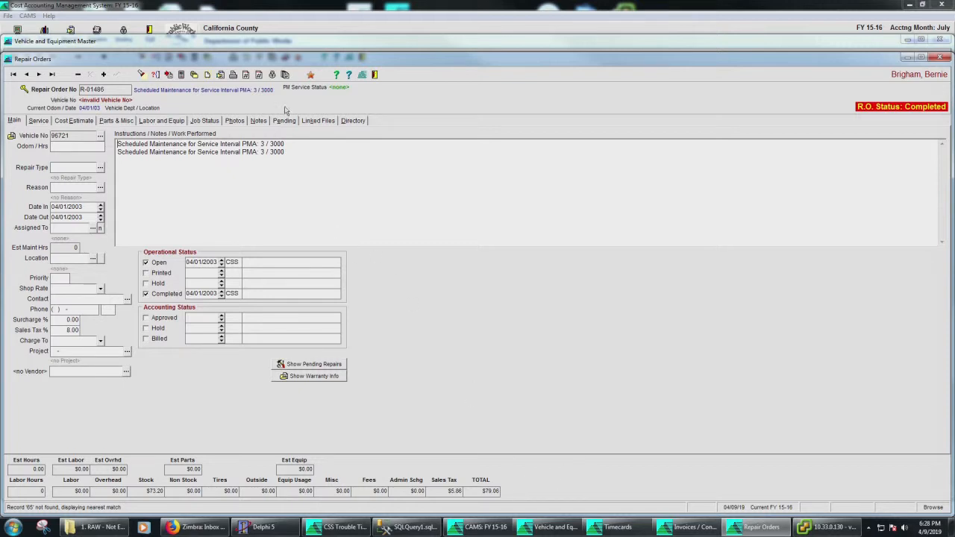
- Open the Shop Inventory Receipts transactions from the main CAMS window
{"action": "left_click", "coordinate": [80, 9]}
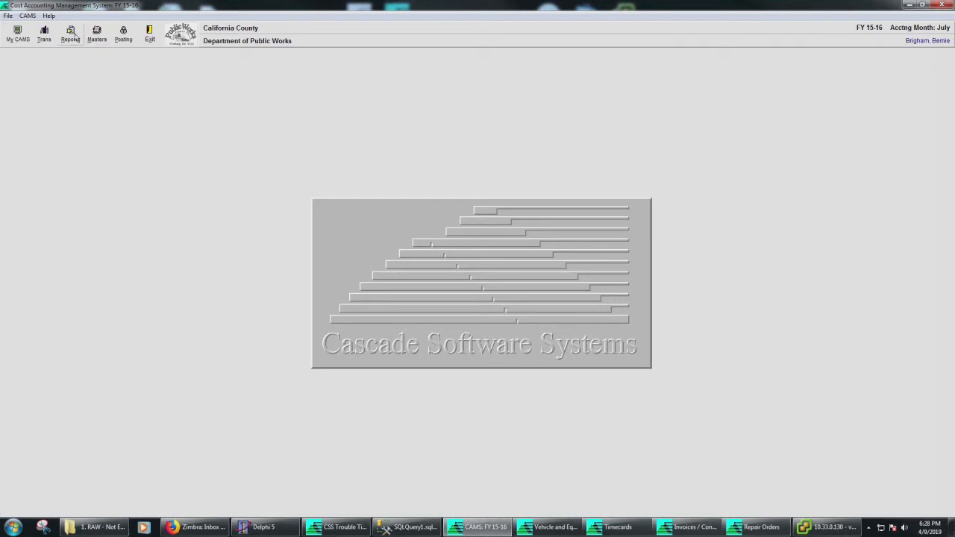
{"action": "left_click", "coordinate": [44, 34]}
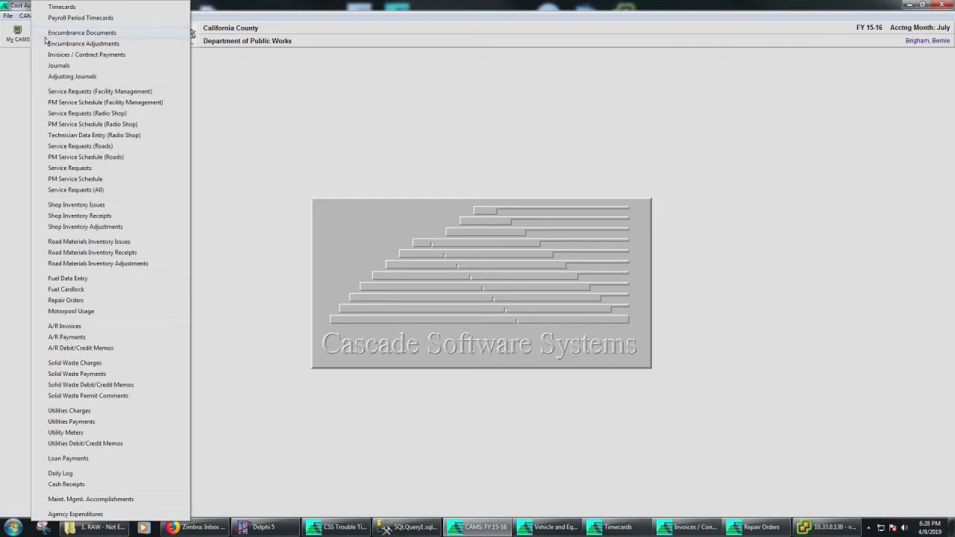
{"action": "left_click", "coordinate": [82, 216]}
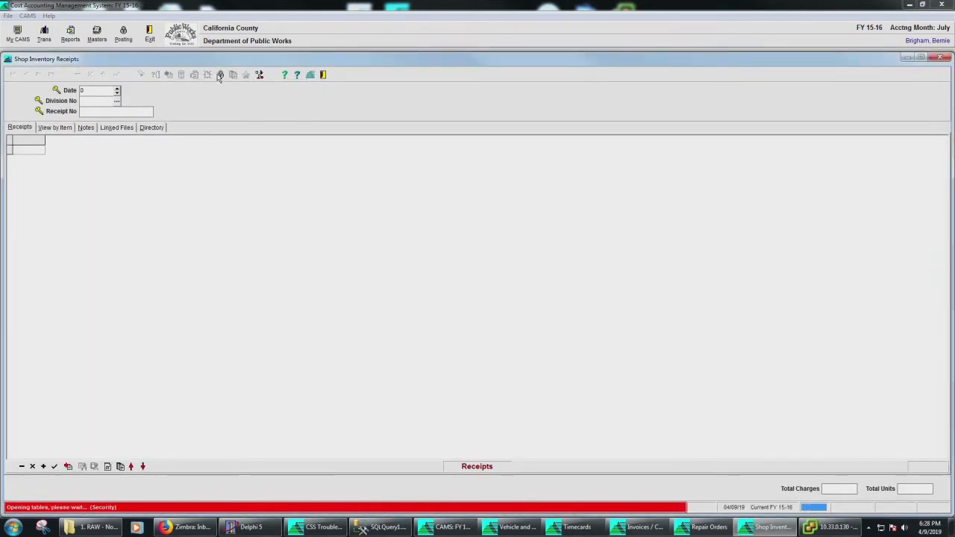
- Open the Service Requests (Facility Management) transactions from the main CAMS window
{"action": "left_click", "coordinate": [35, 17]}
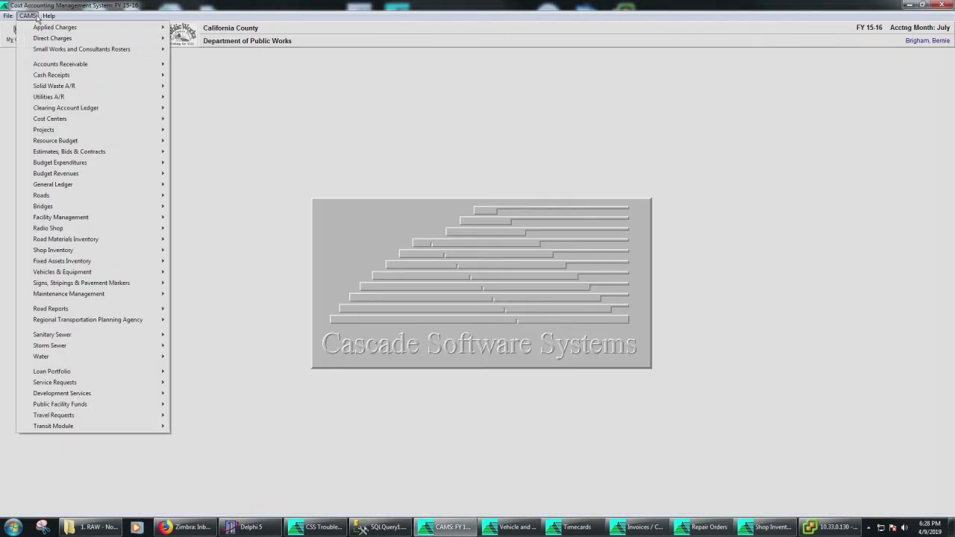
{"action": "left_click", "coordinate": [37, 16]}
{"action": "left_click", "coordinate": [45, 33]}
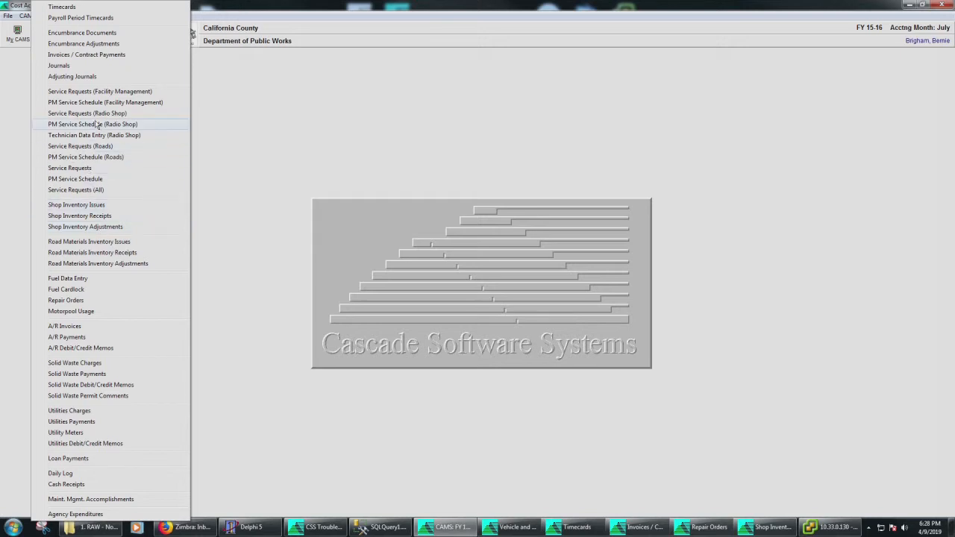
{"action": "left_click", "coordinate": [101, 92]}
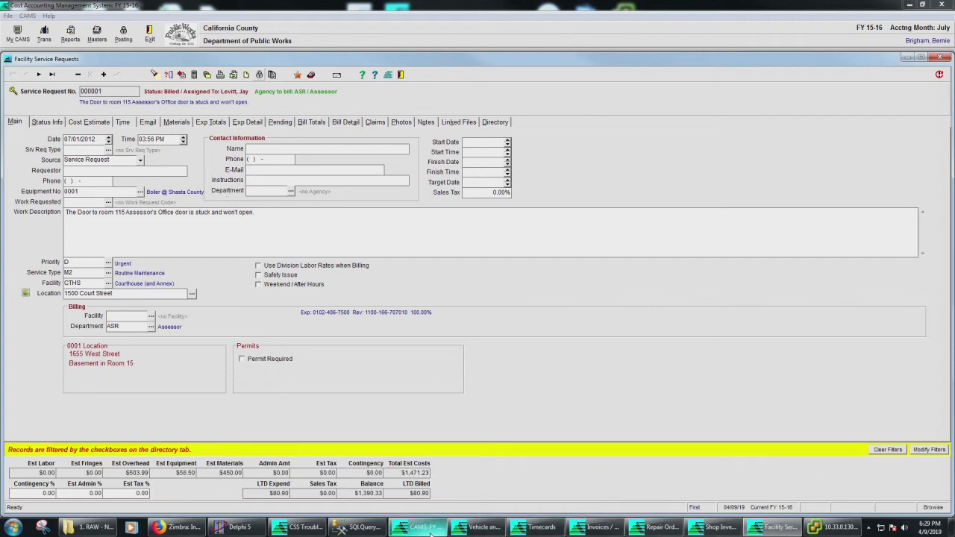
- Switch through the open transaction windows, including Shop Inventory Receipts and Invoices / Contract Payments, and bring Timecards to the front
{"action": "mouse_move", "coordinate": [430, 530]}
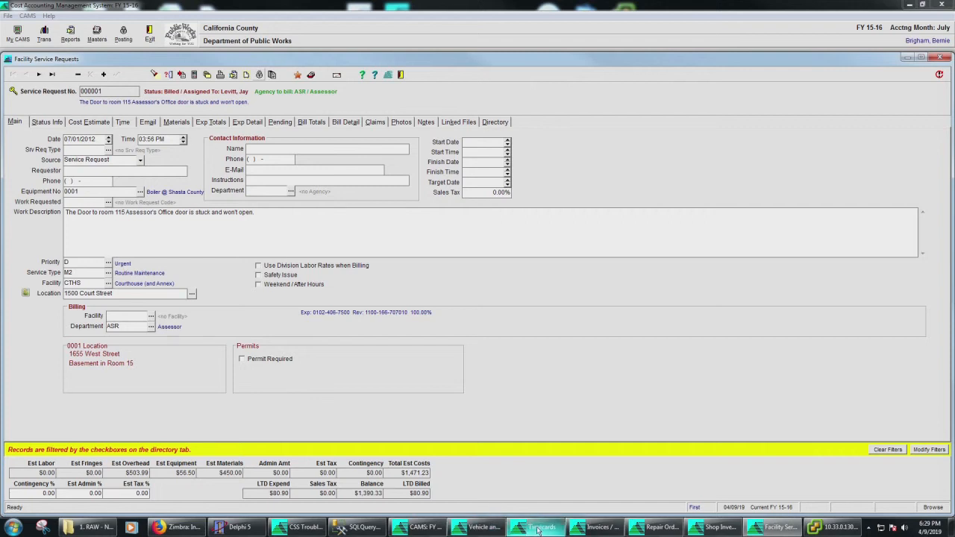
{"action": "left_click", "coordinate": [653, 528]}
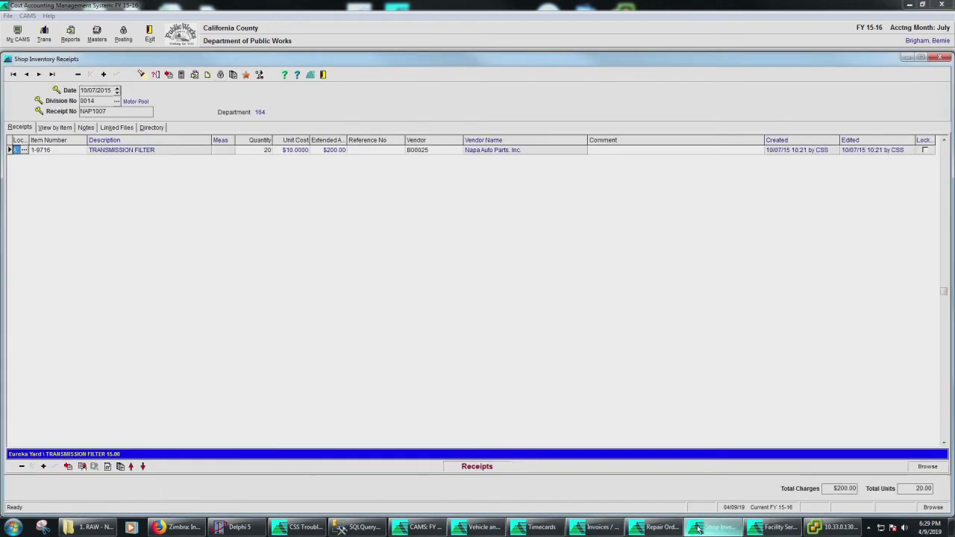
{"action": "left_click", "coordinate": [638, 528]}
{"action": "left_click", "coordinate": [609, 528]}
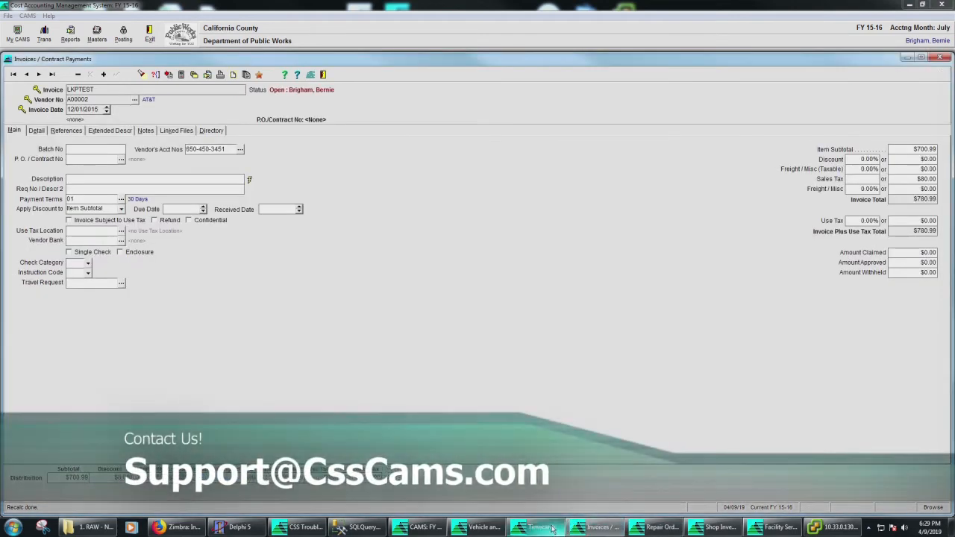
{"action": "left_click", "coordinate": [542, 527]}
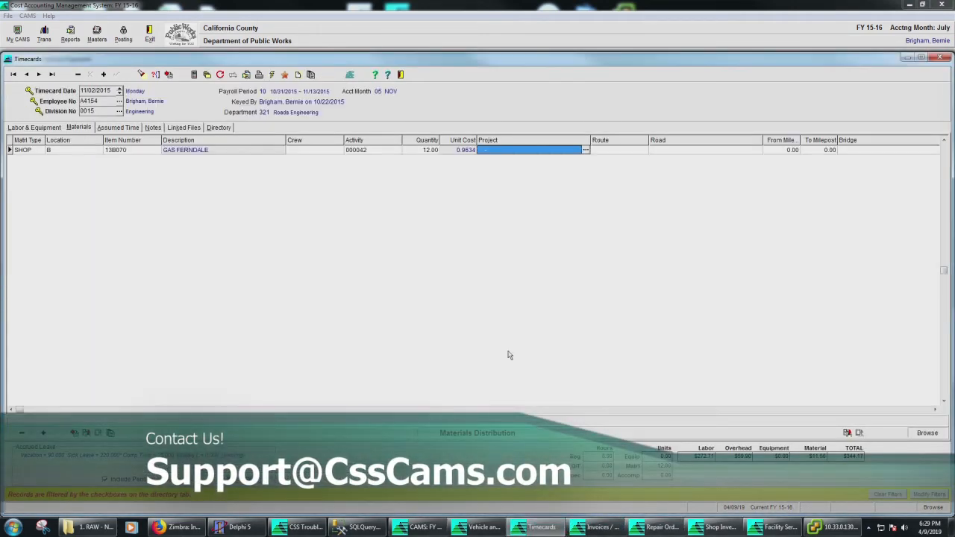